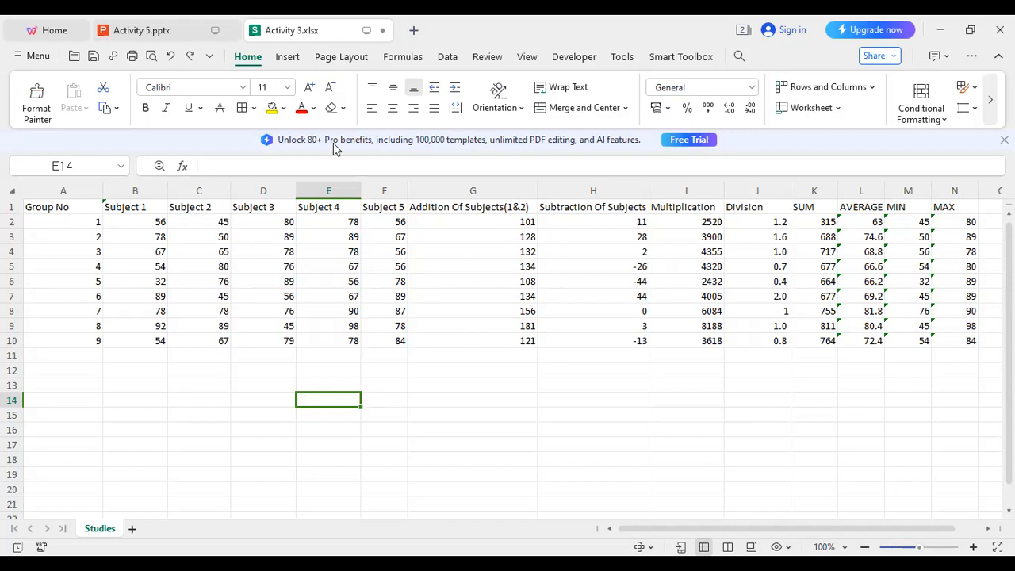
Switch to the Activity 5.pptx presentation.
click(181, 33)
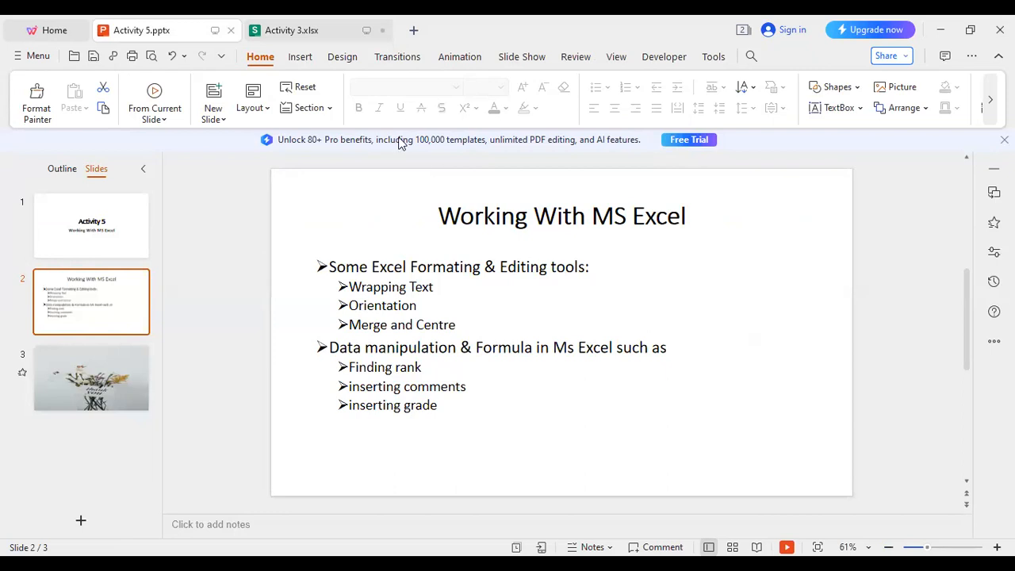
Return to the Activity 3.xlsx spreadsheet with Ctrl+Tab.
key(ctrl+Tab)
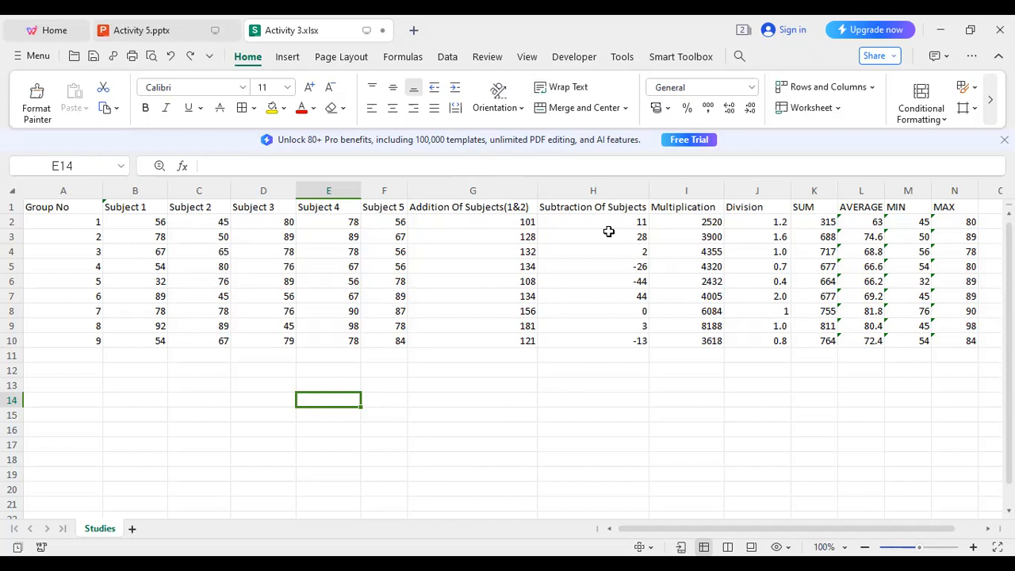
Narrow column G and wrap G1's 'Addition Of Subjects(1&2)' header onto two lines.
click(481, 214)
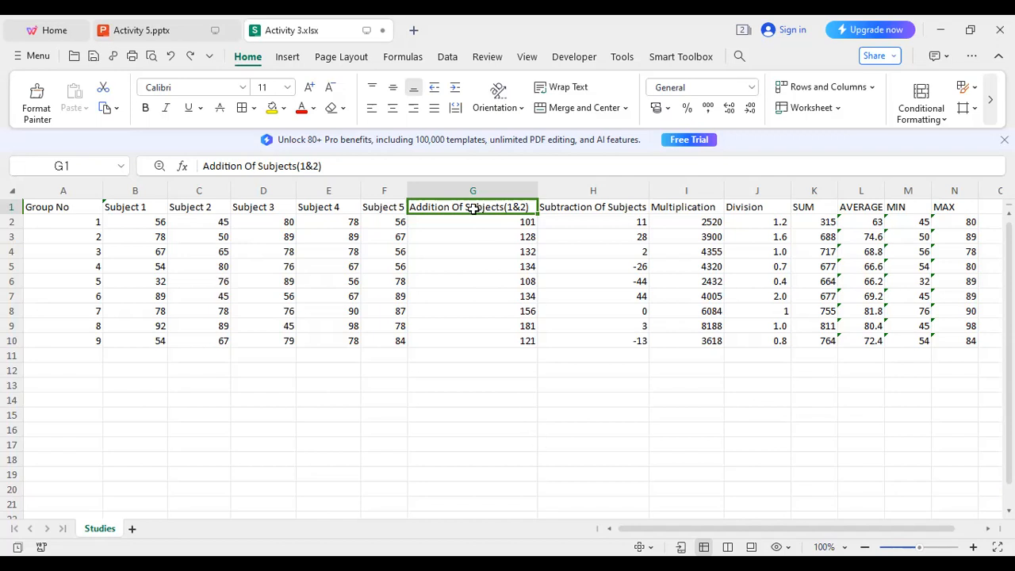
click(489, 360)
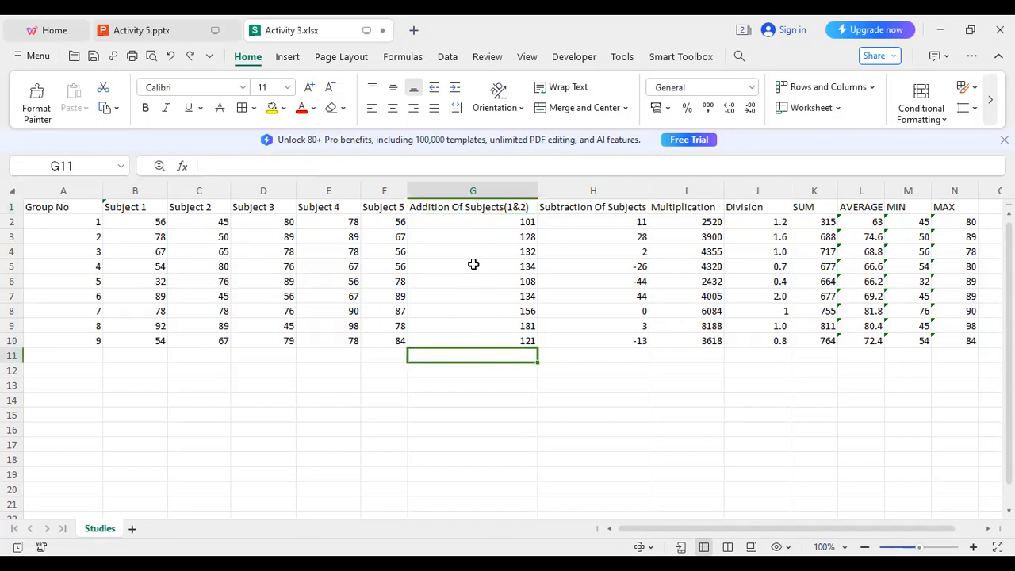
click(475, 210)
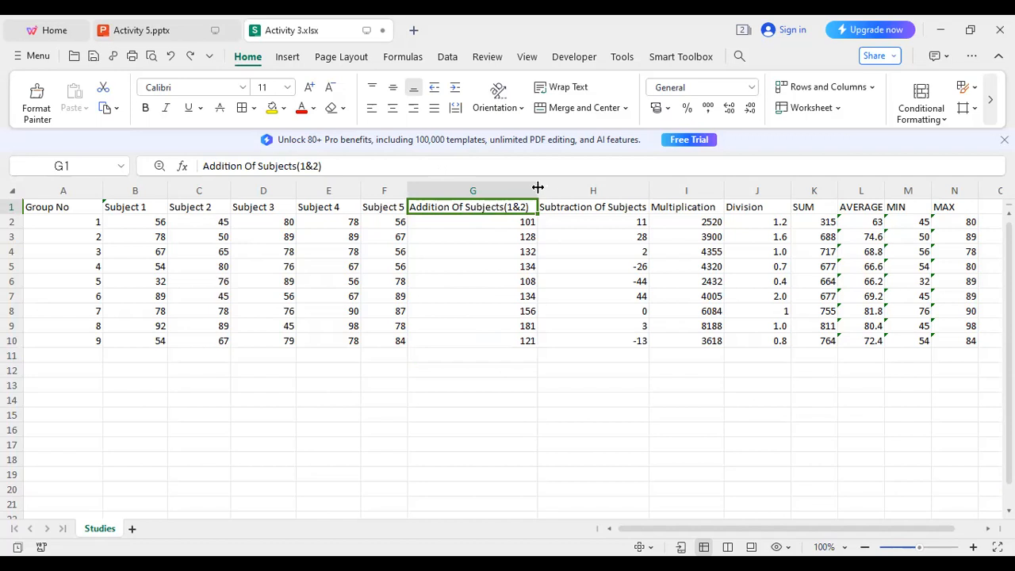
drag(538, 188, 488, 181)
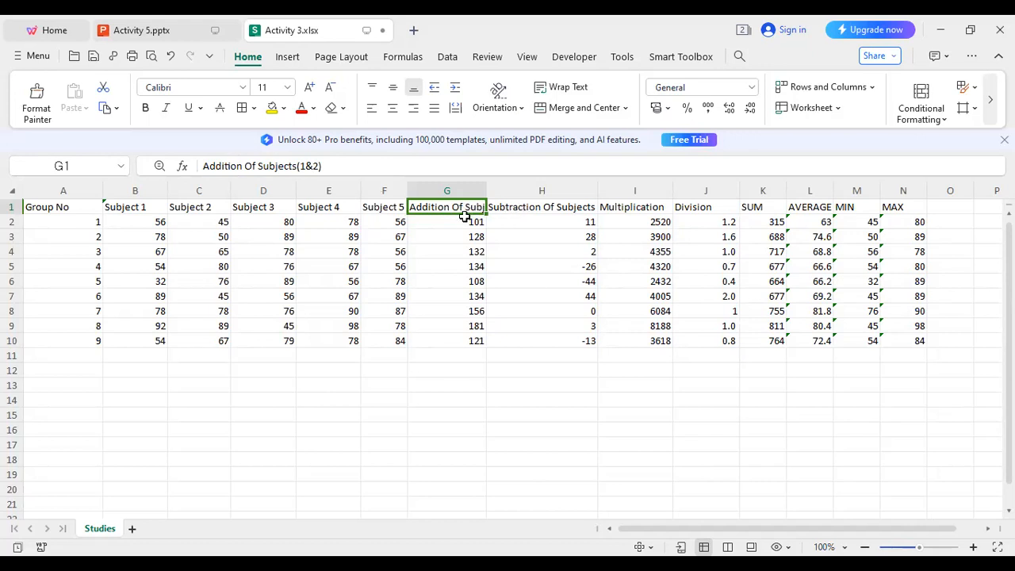
click(560, 89)
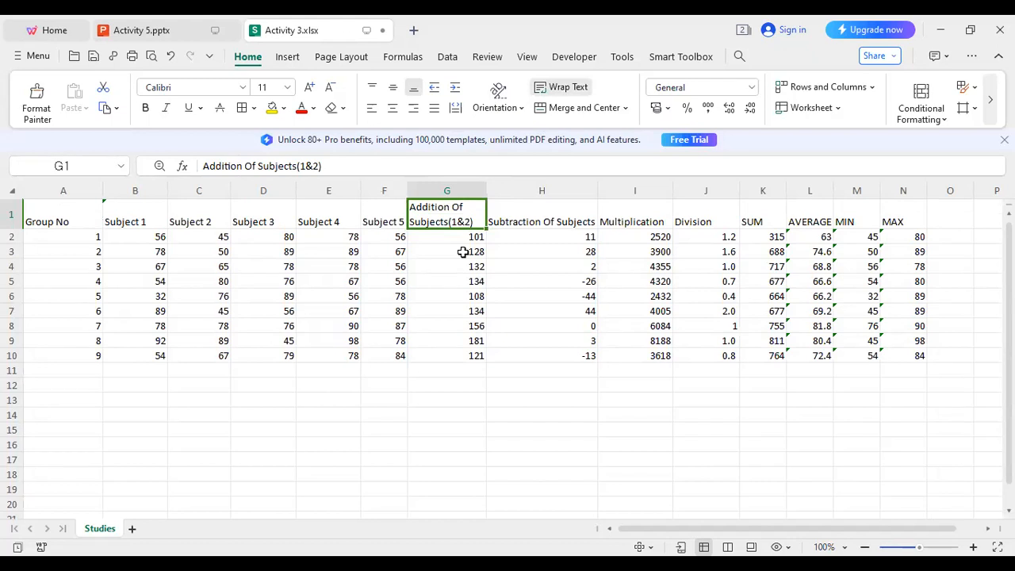
Narrow column H and wrap the 'Subtraction Of Subjects' header onto two lines.
click(547, 219)
drag(598, 191, 554, 193)
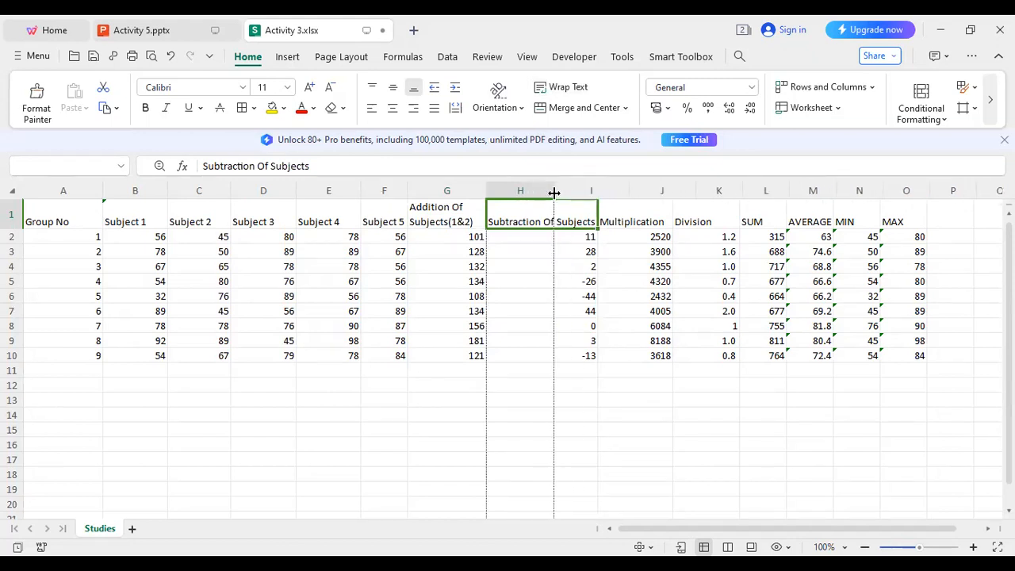
click(579, 89)
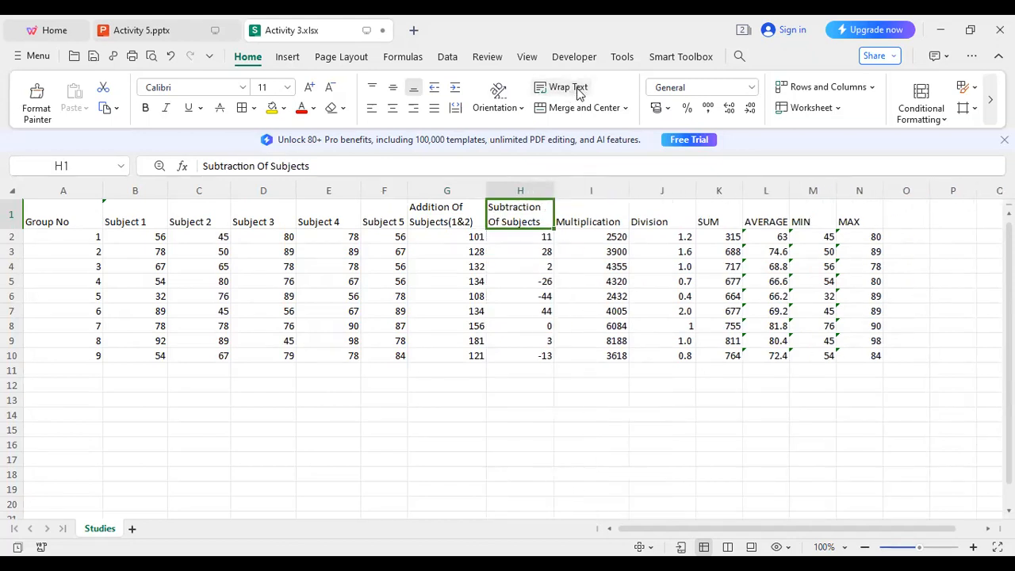
Narrow the Multiplication and Division columns I and J to fit their values.
click(599, 208)
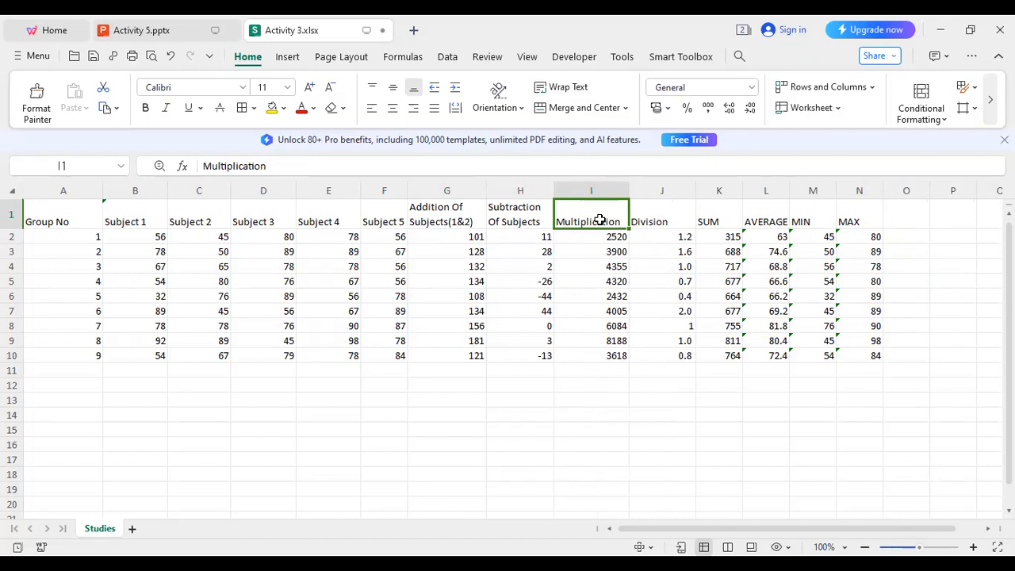
drag(630, 188, 624, 187)
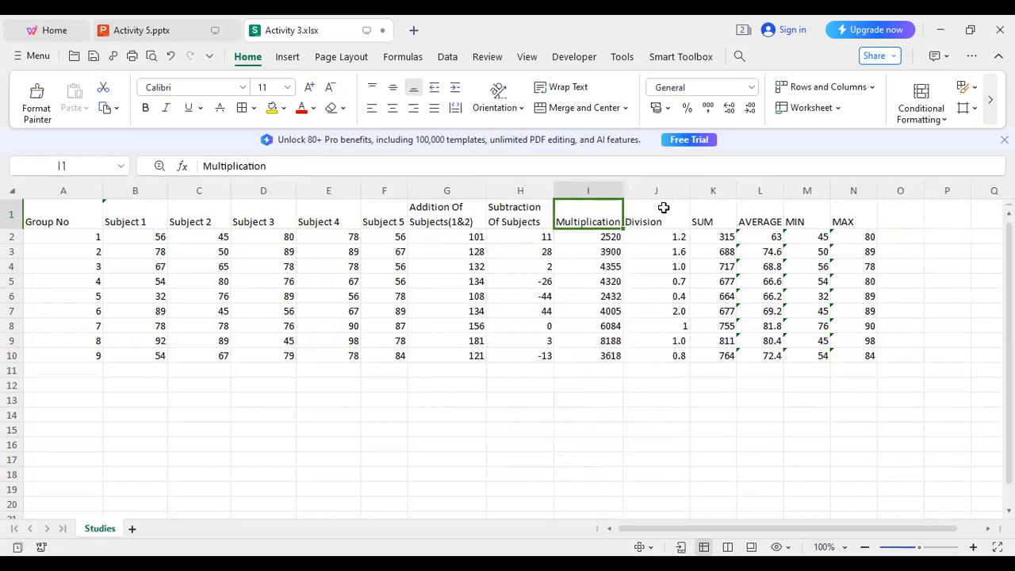
click(659, 208)
drag(692, 190, 671, 193)
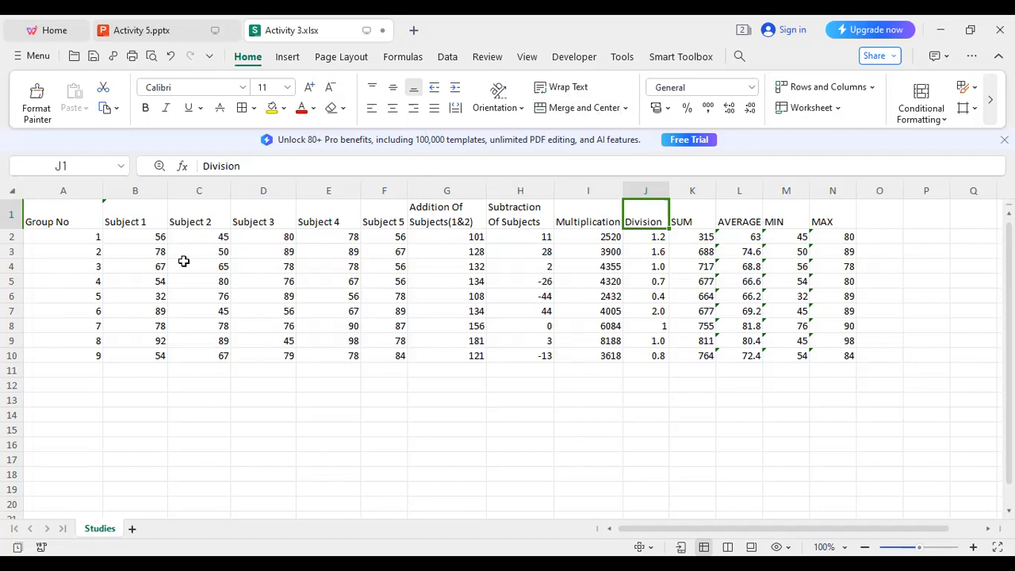
Merge B1:C1 with Merge content, keeping both Subject 1 and Subject 2 texts.
click(132, 220)
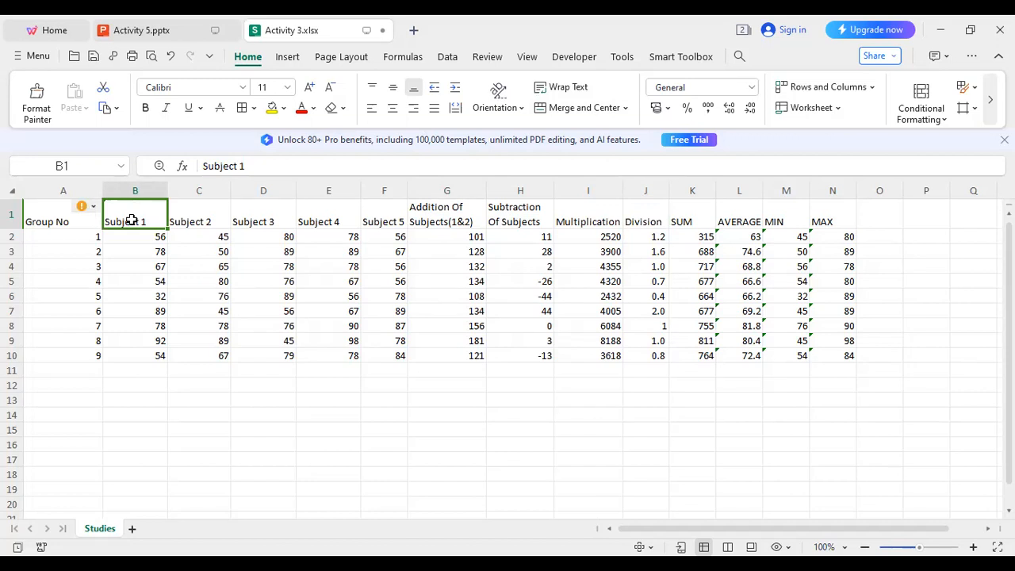
key(shift+Right)
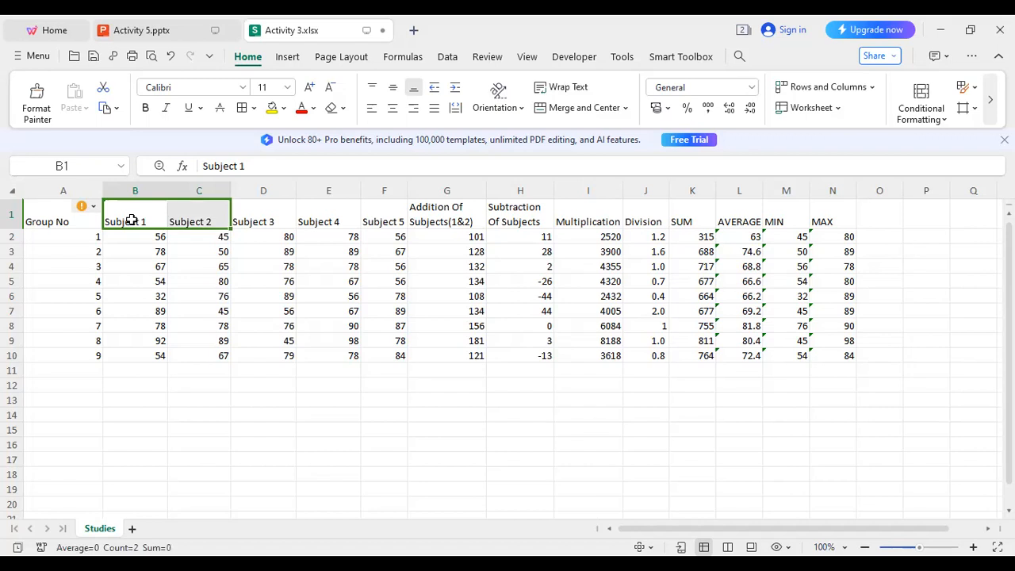
click(576, 109)
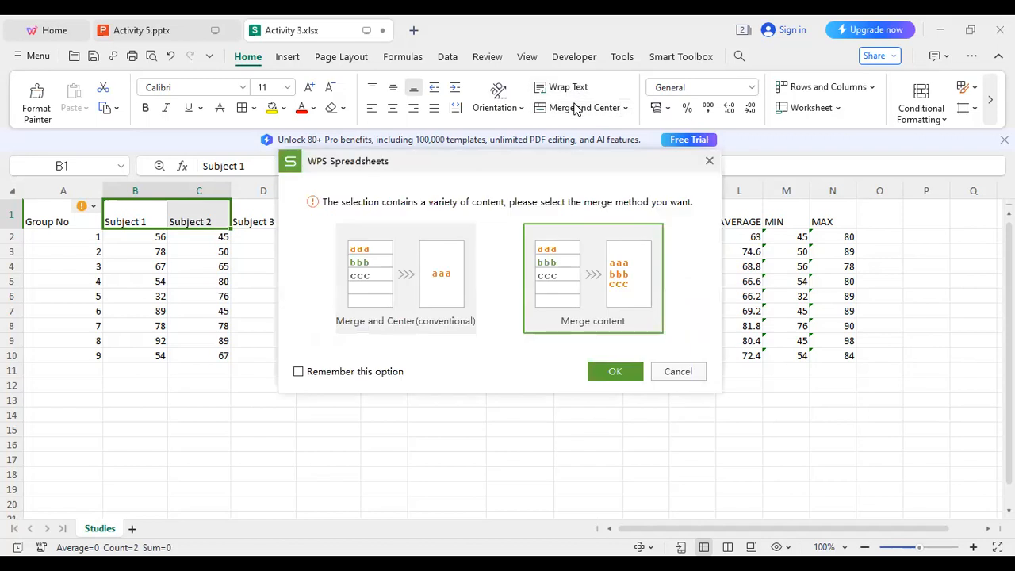
click(609, 371)
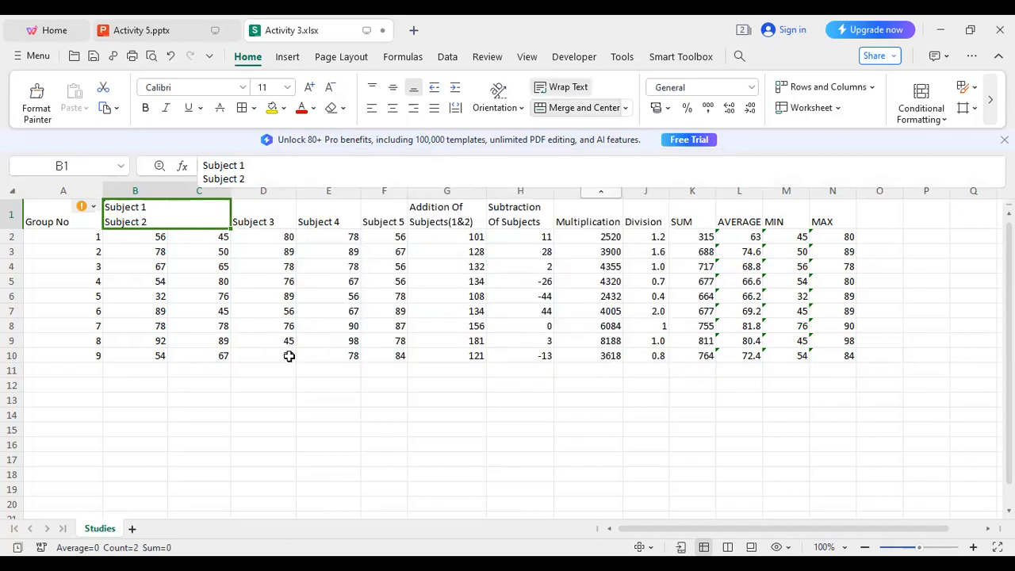
Edit the merged header to read 'Subject 1 & Subject 2'.
double_click(111, 220)
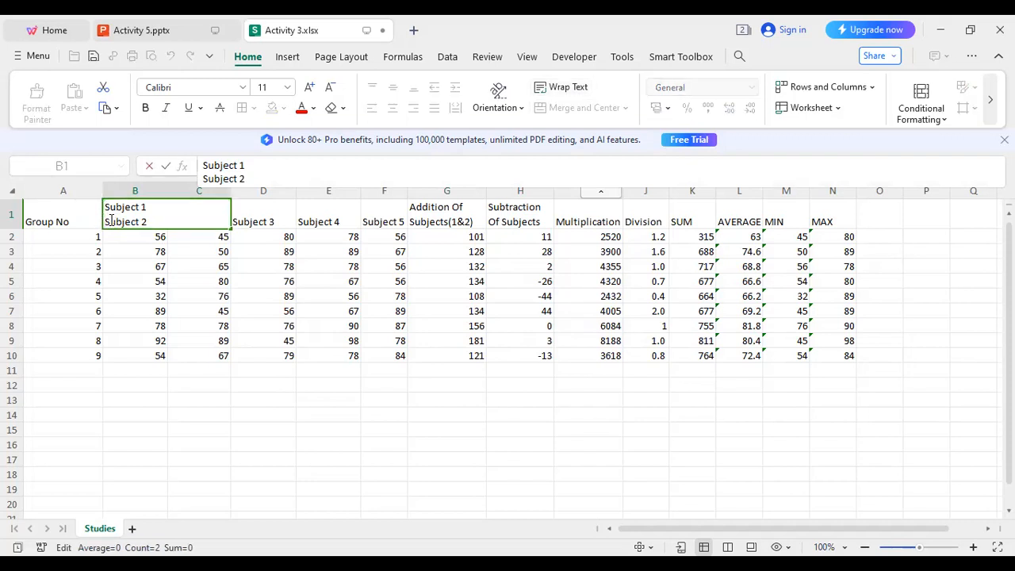
key(BackSpace)
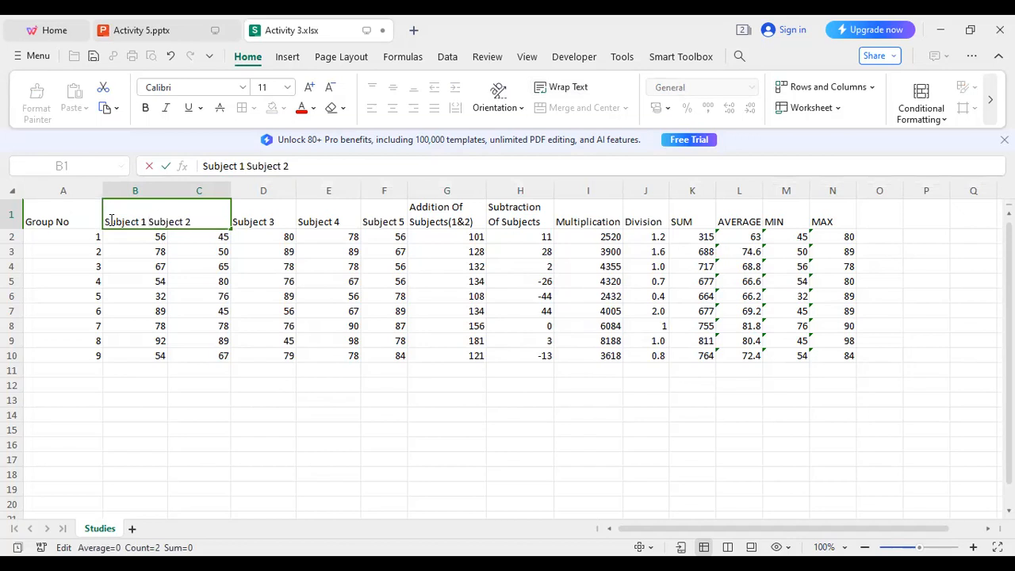
text(&)
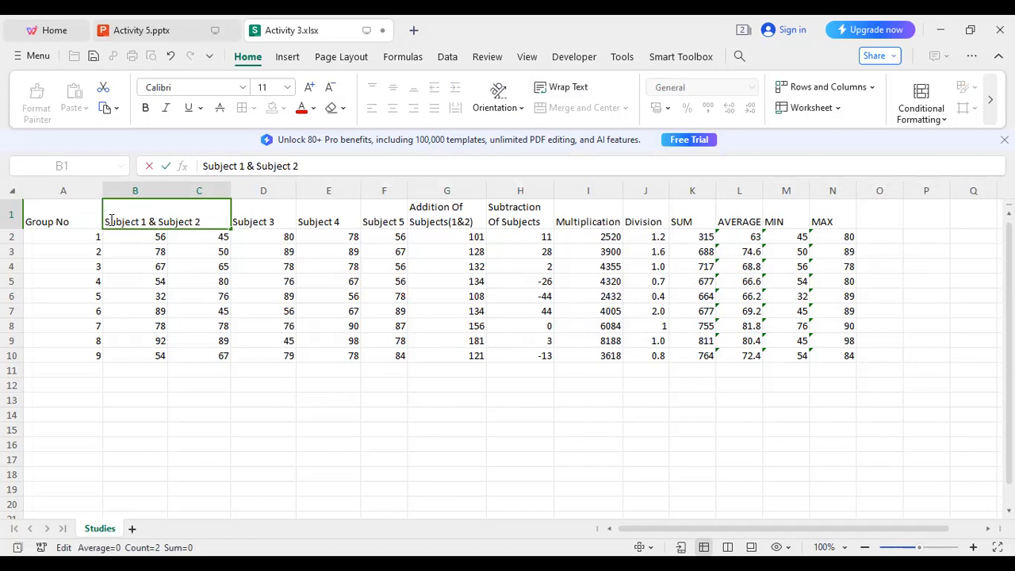
click(352, 398)
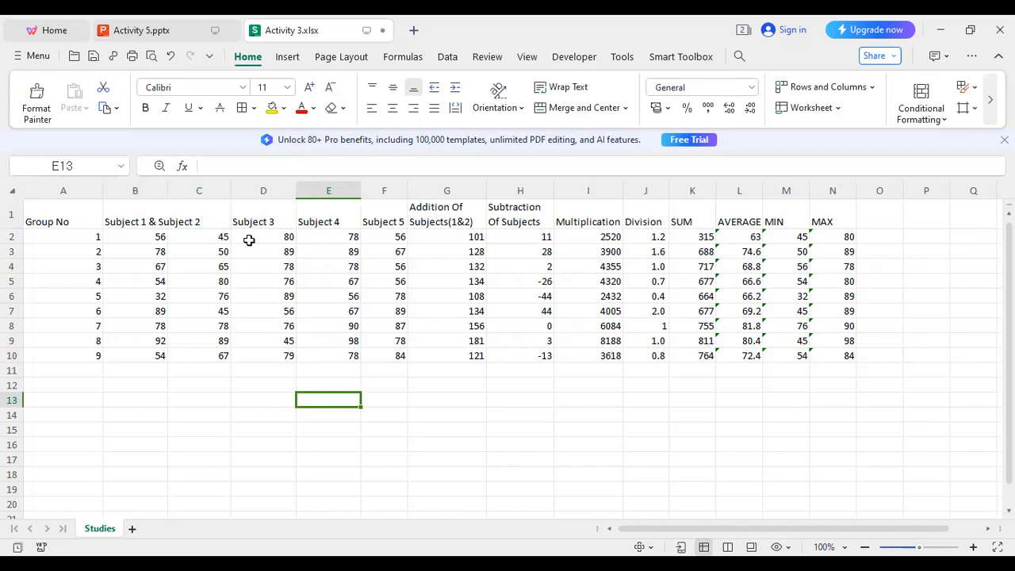
click(185, 215)
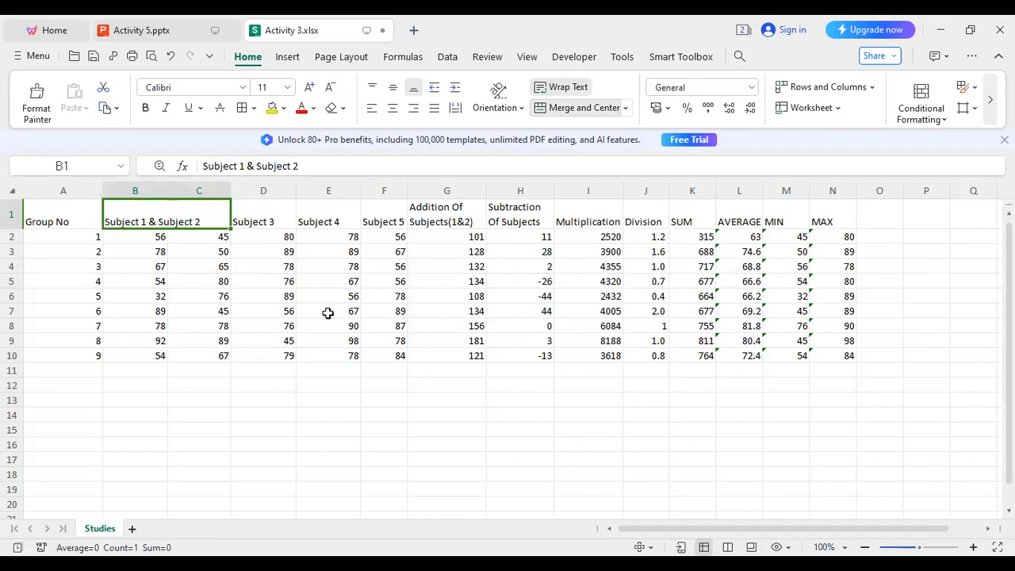
click(421, 378)
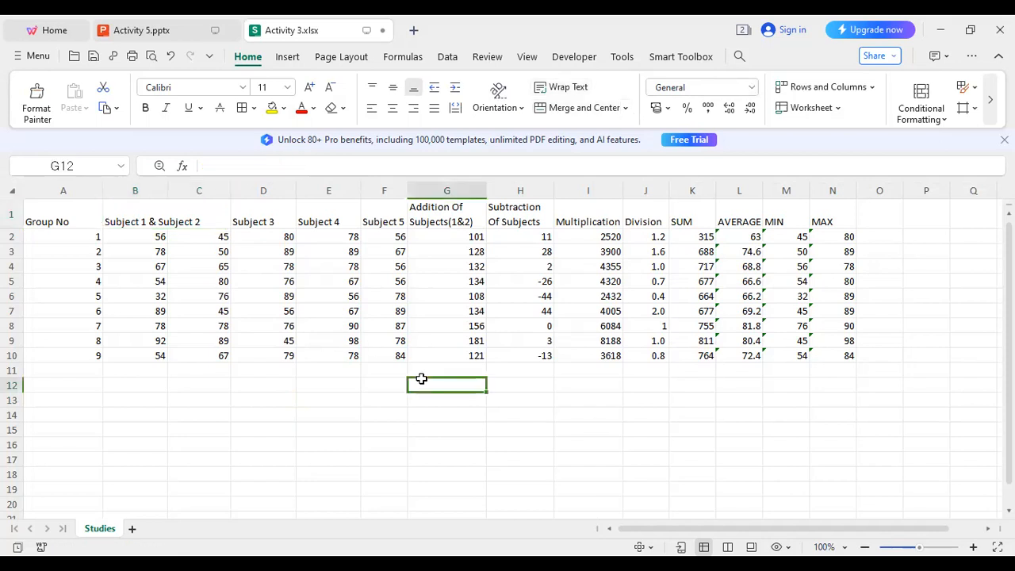
click(152, 34)
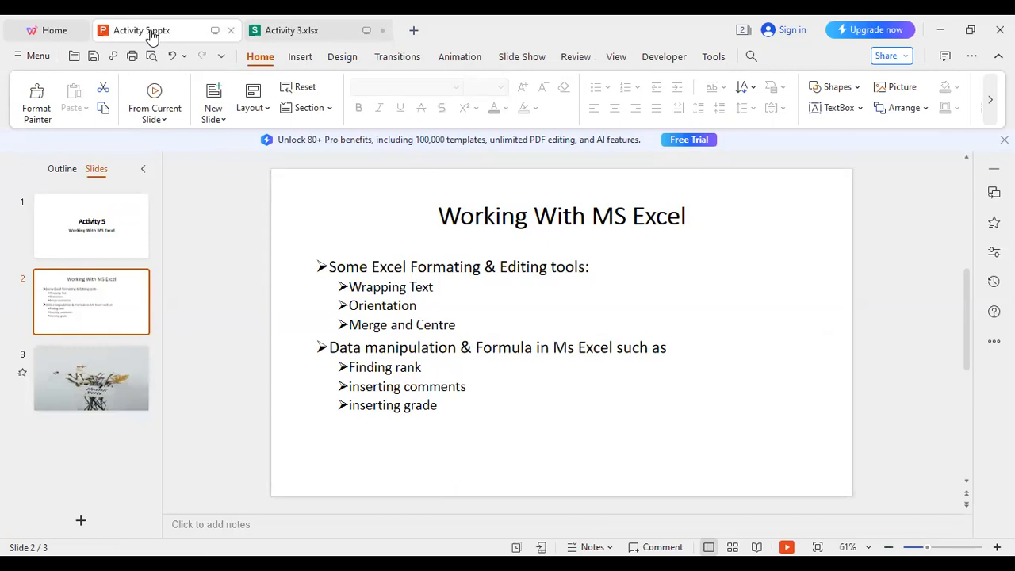
click(311, 31)
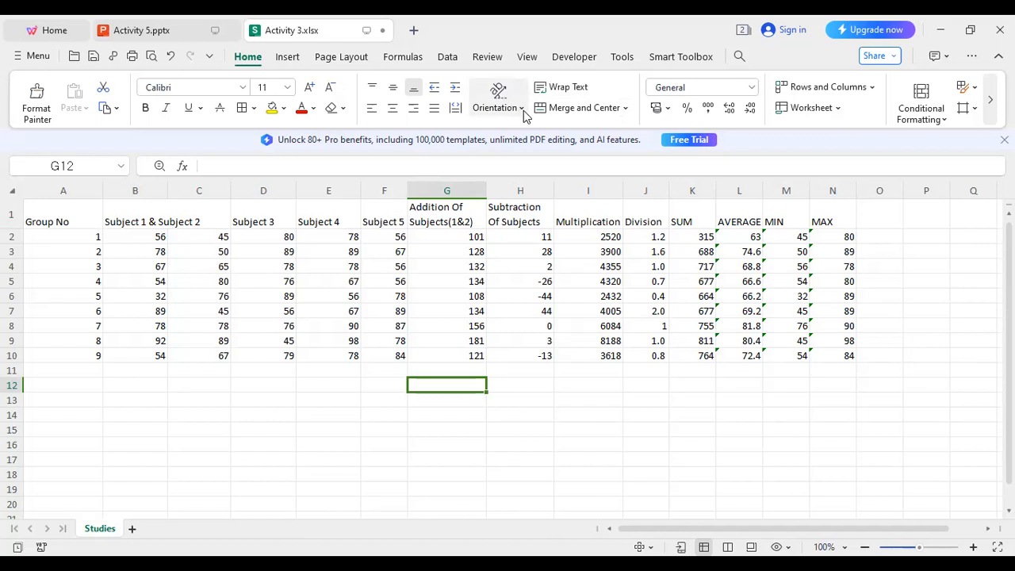
Rotate the Subject 3 header in D1 with Rotate Text Up.
click(198, 218)
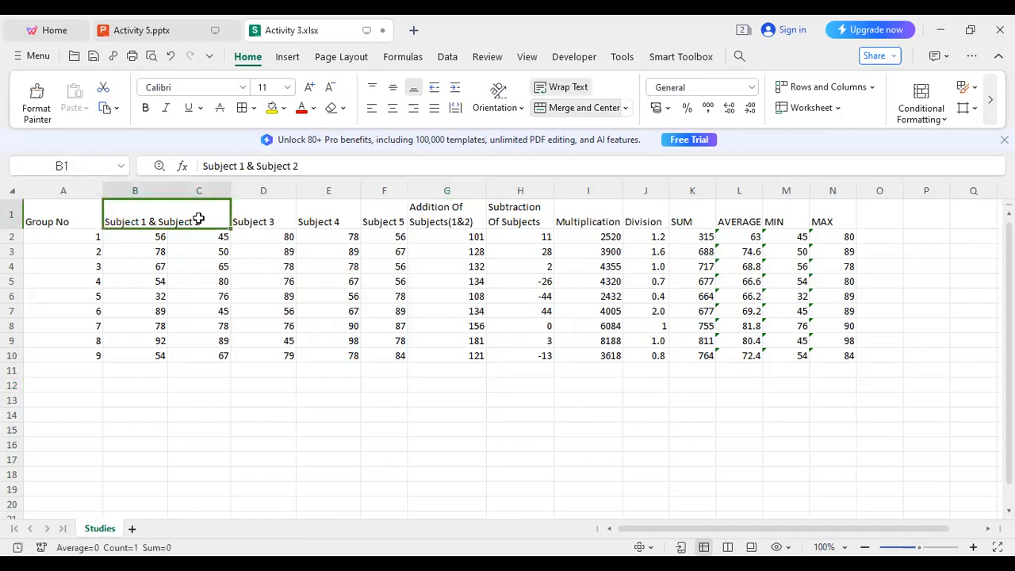
click(275, 213)
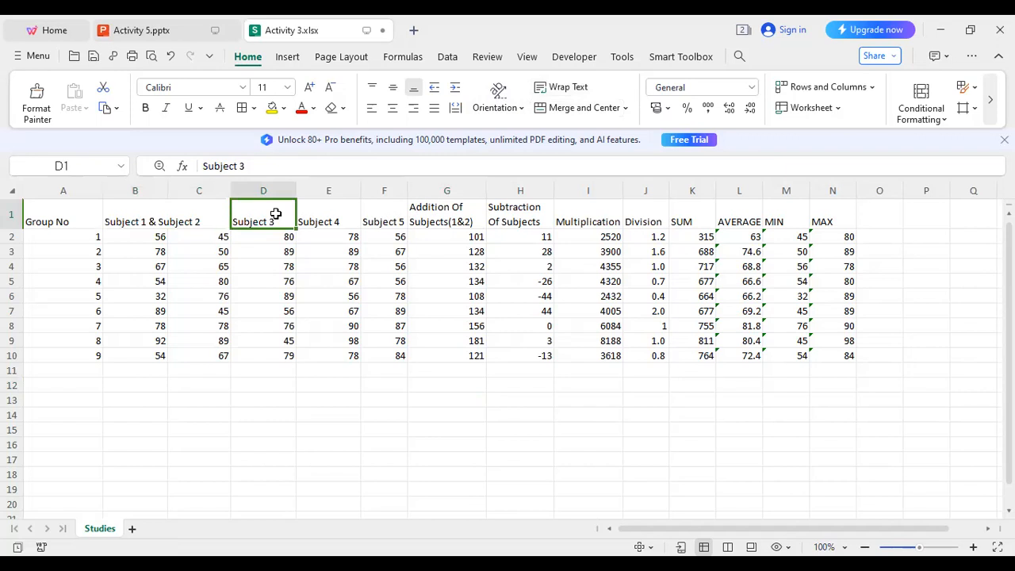
click(522, 112)
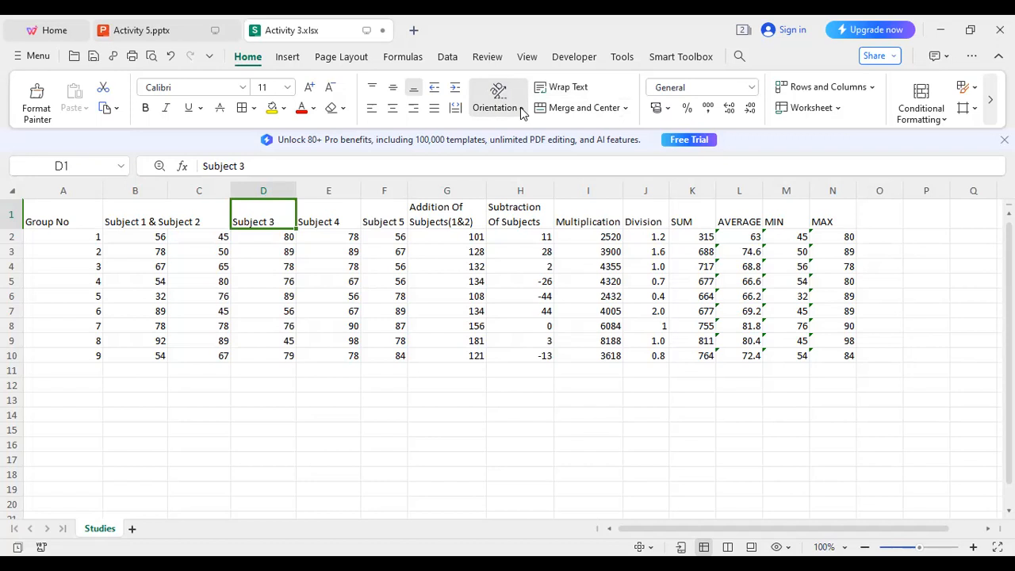
click(522, 111)
click(548, 249)
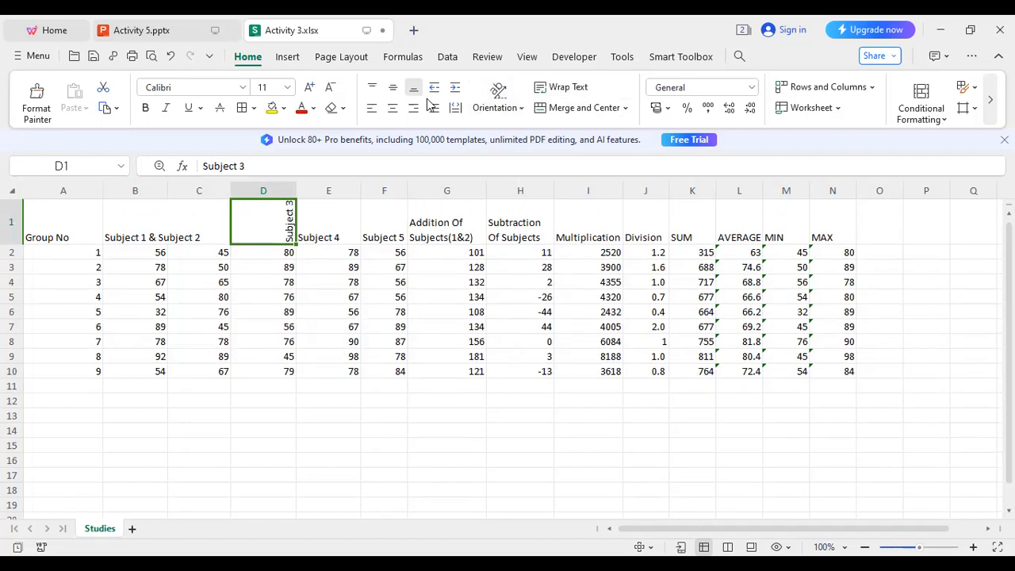
Rotate the Subject 4 and Subject 5 headers upward as well.
click(322, 223)
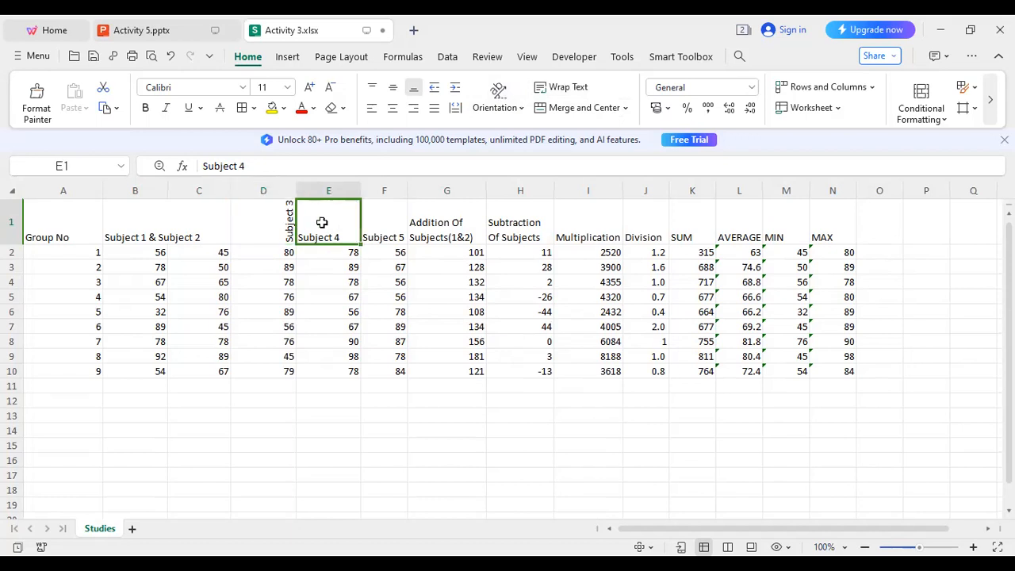
click(513, 111)
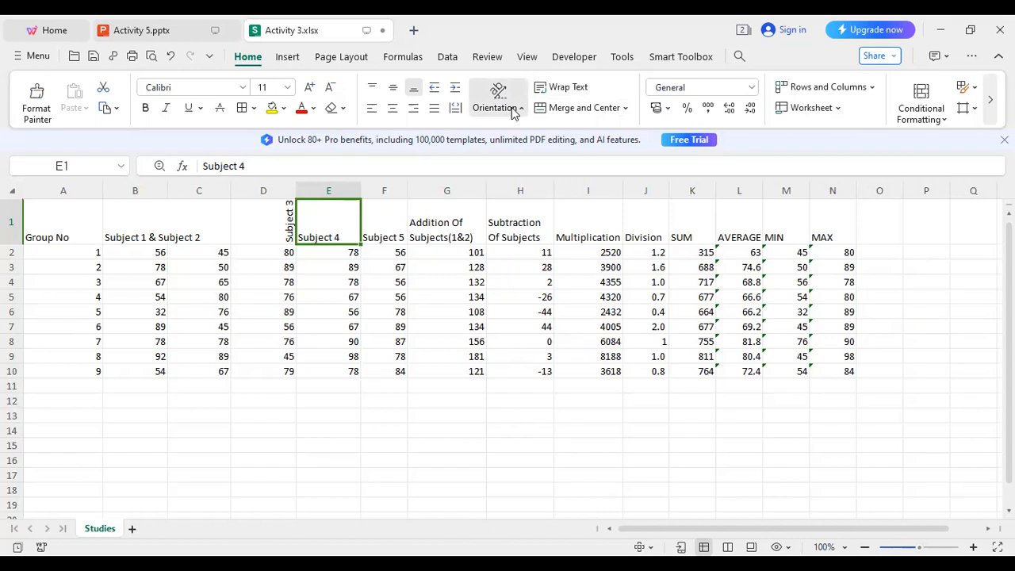
click(534, 237)
click(383, 229)
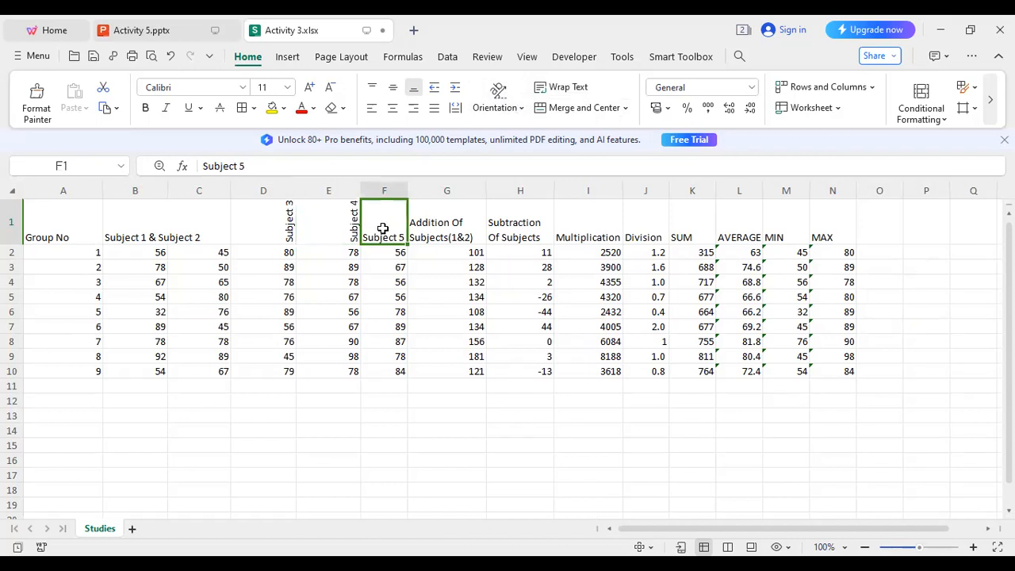
click(524, 110)
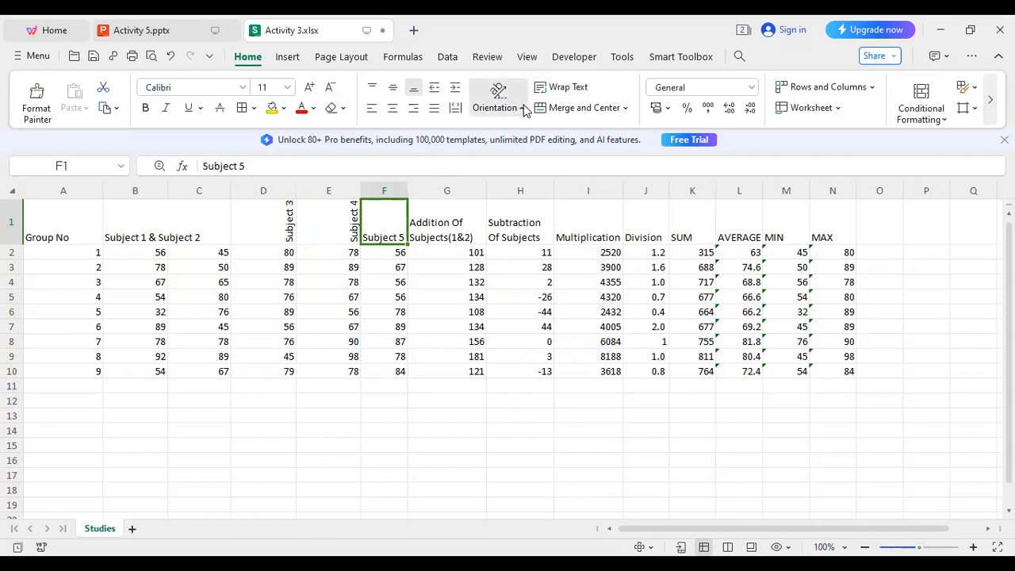
click(534, 236)
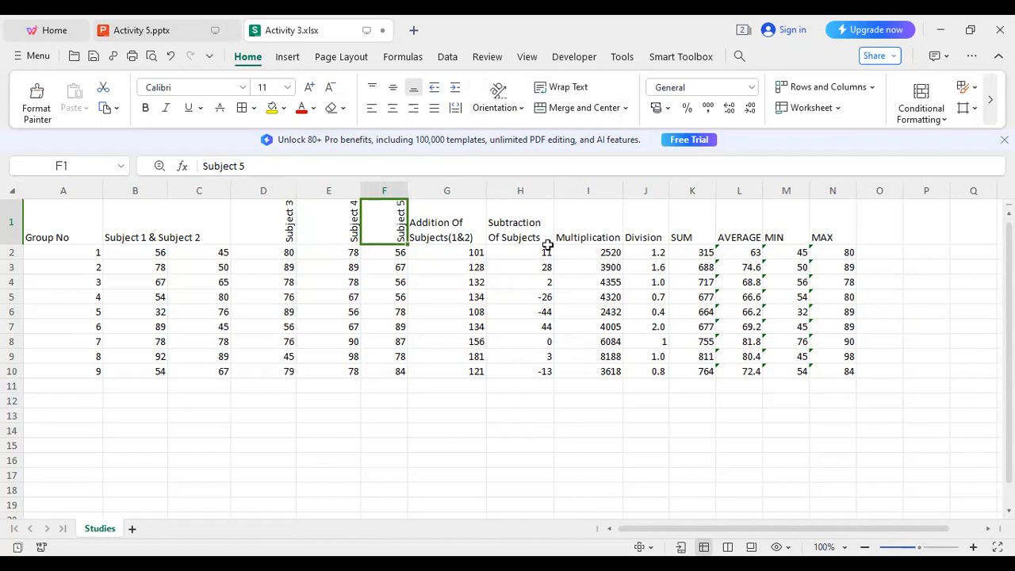
Recheck the orientation options, glance at the Activity 5 presentation, and return to the marks sheet.
click(428, 418)
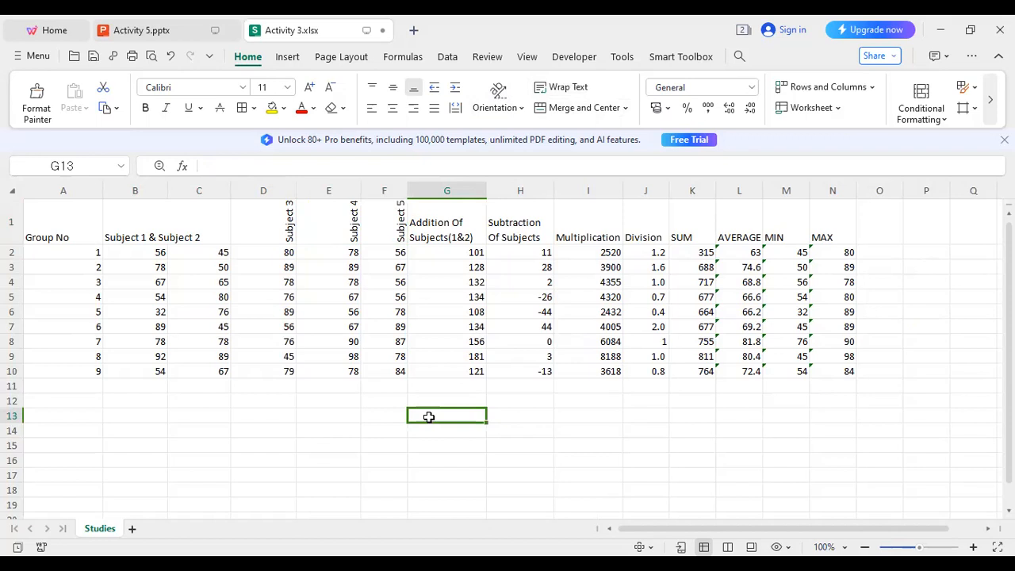
click(492, 108)
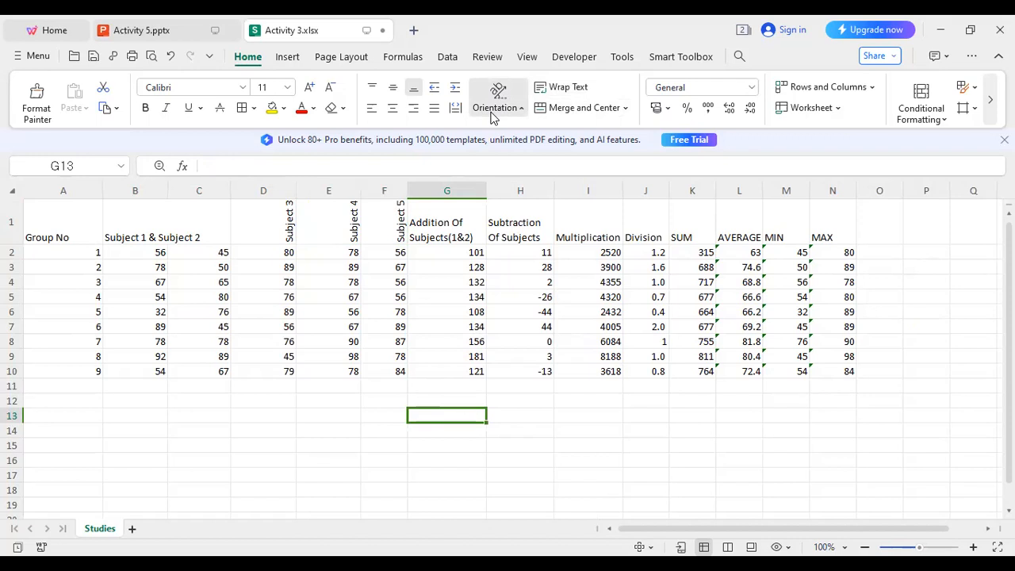
click(651, 420)
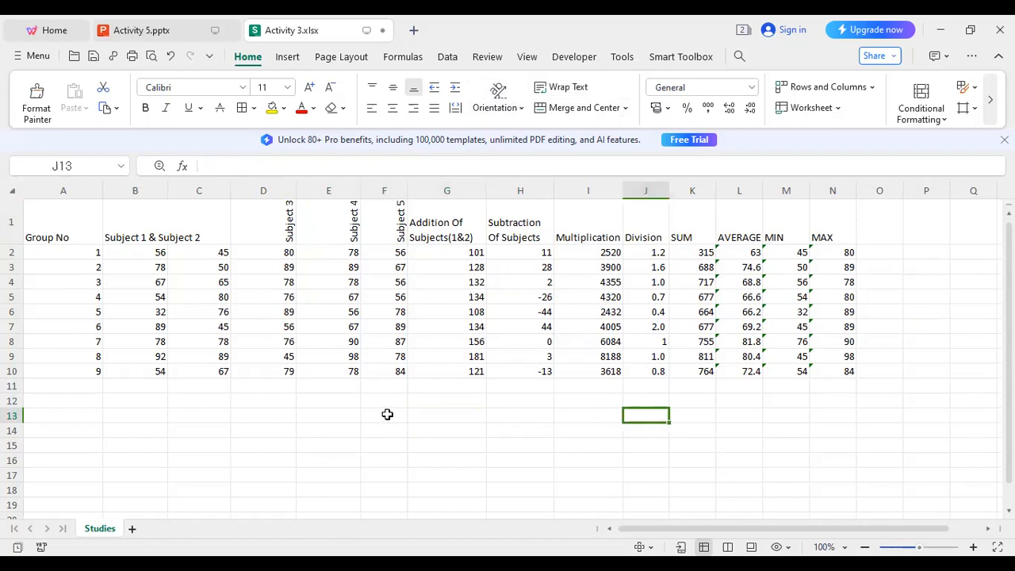
click(170, 28)
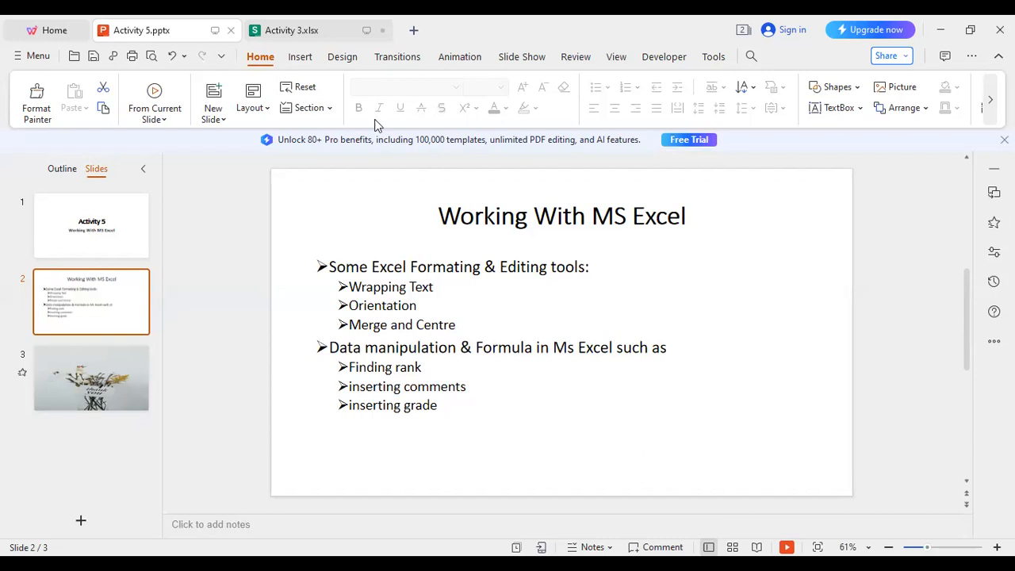
click(292, 30)
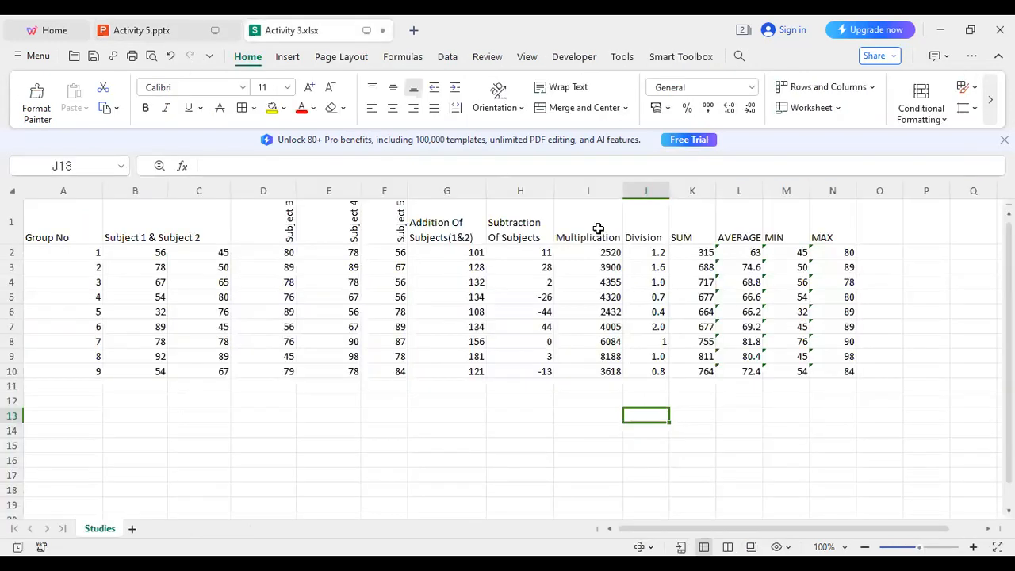
Enter the heading RANK in cell O1 beside MAX.
click(873, 234)
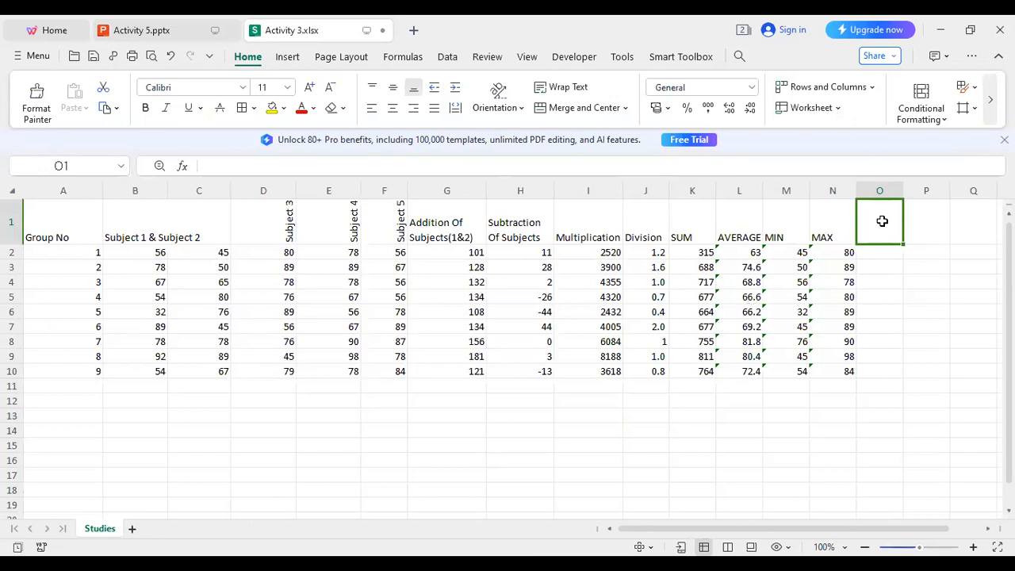
text(RANK)
click(880, 256)
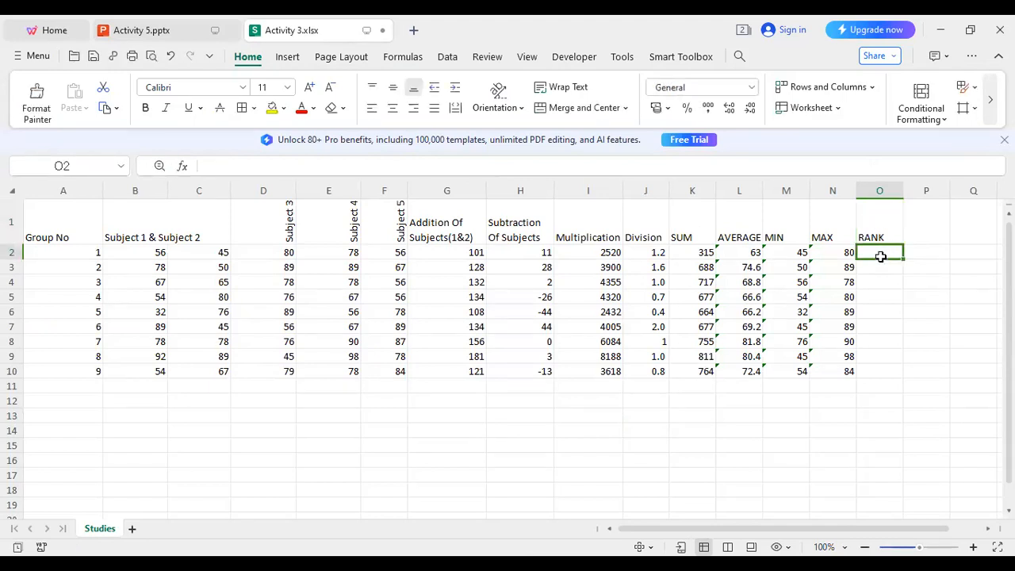
Type =RANK(L2,L$2:L$L10 into O2 to rank group 1's AVERAGE.
text(=)
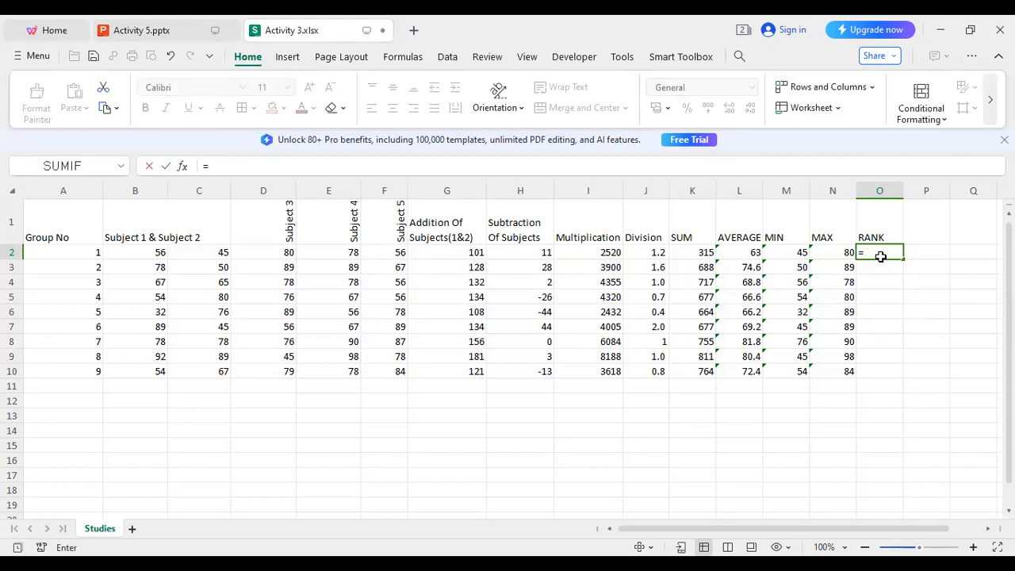
text(R)
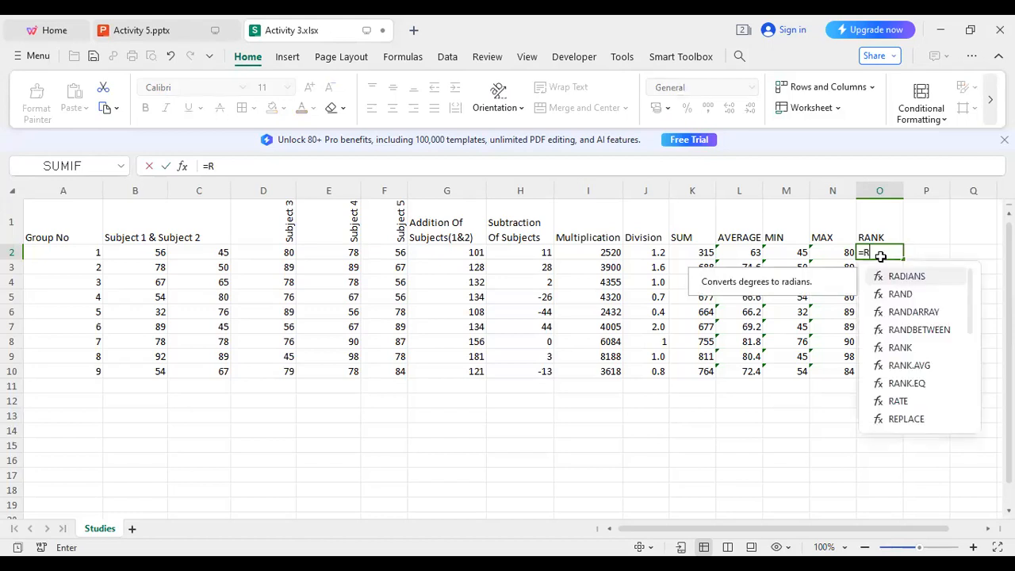
text(ANK)
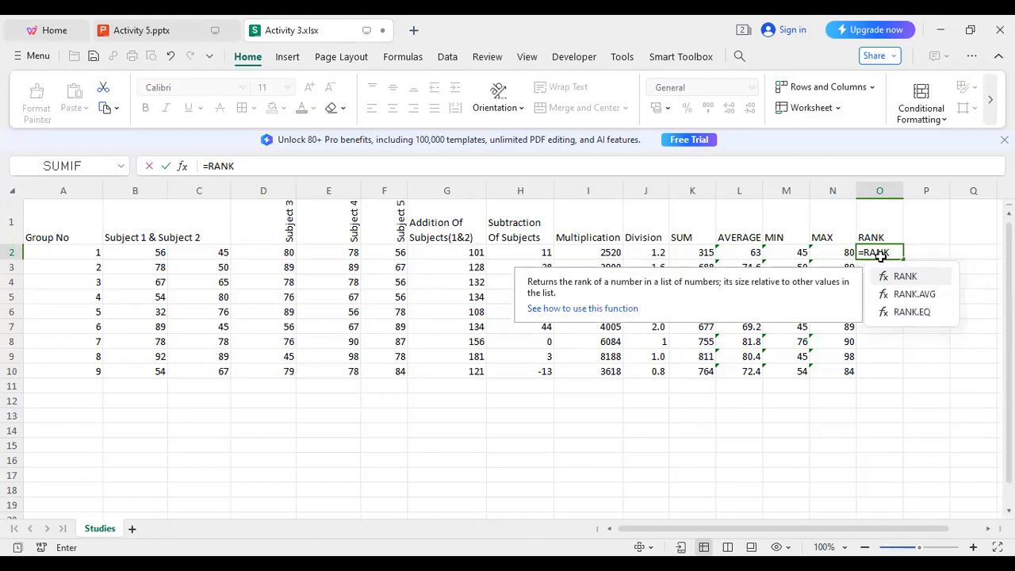
text(()
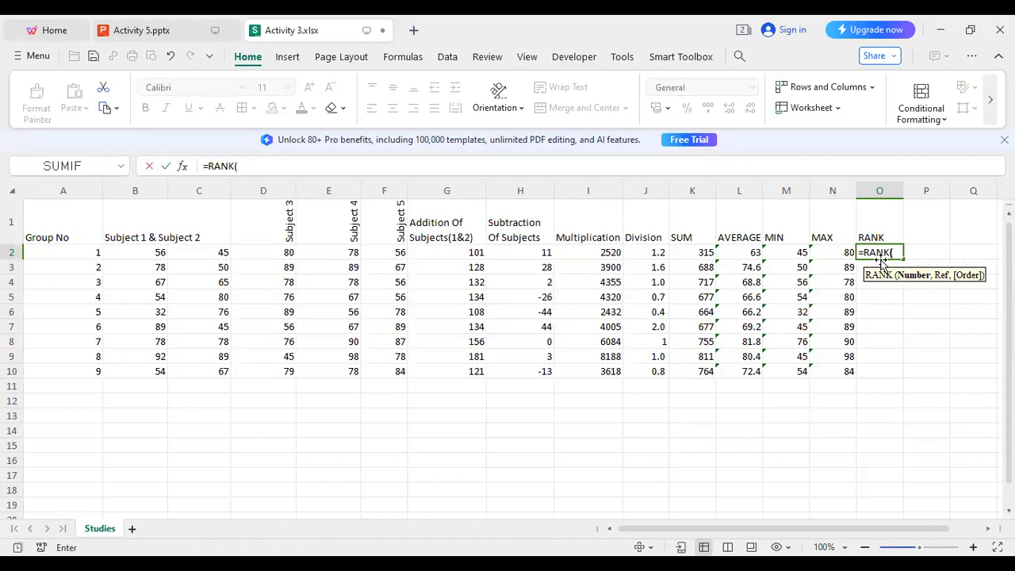
text(L2)
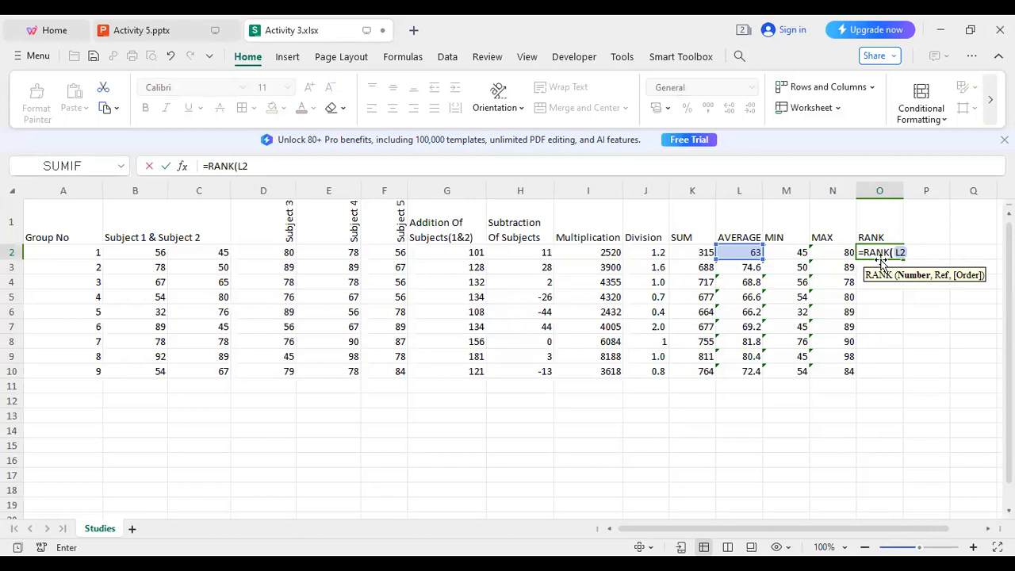
text(,)
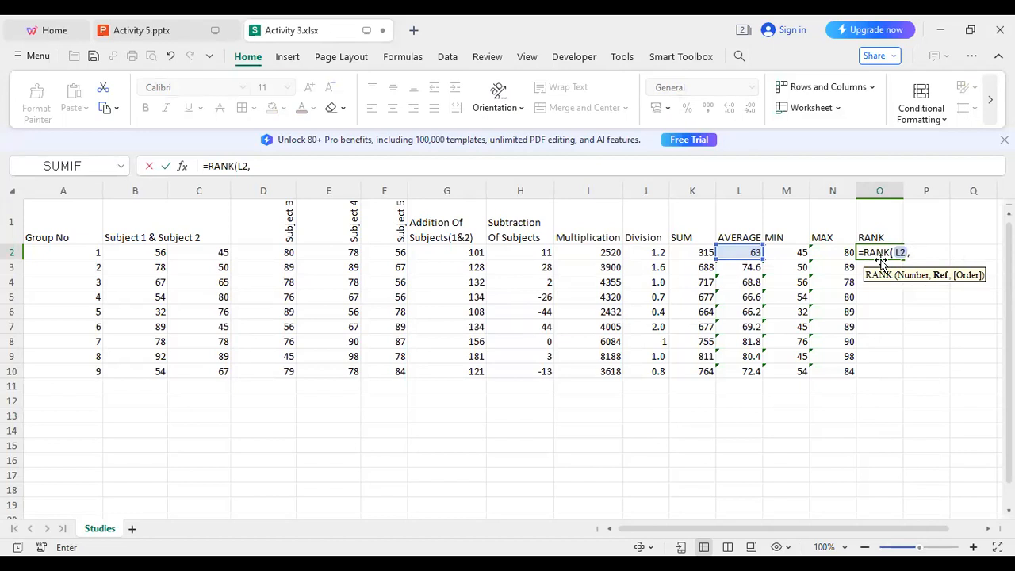
text(l)
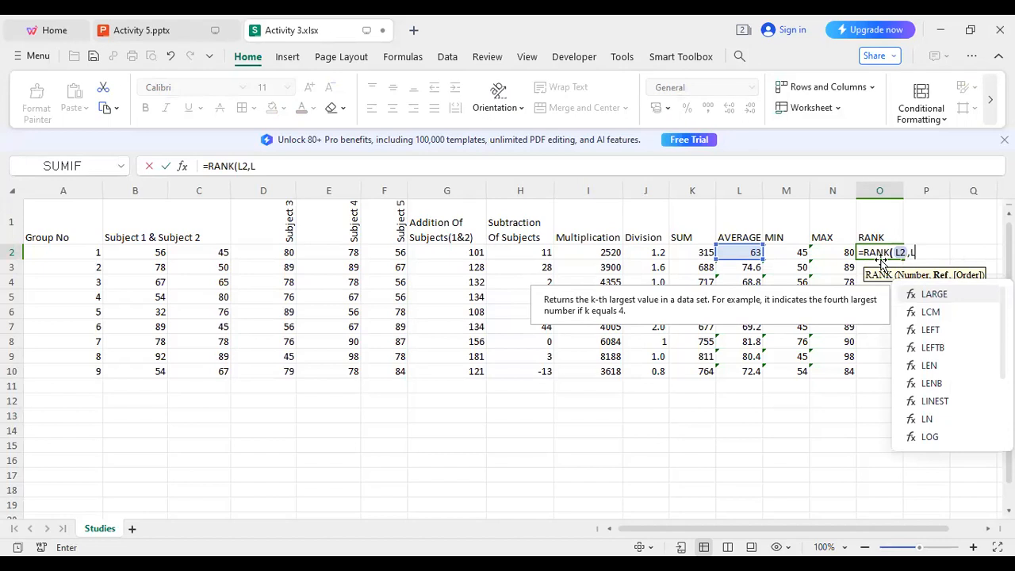
text($)
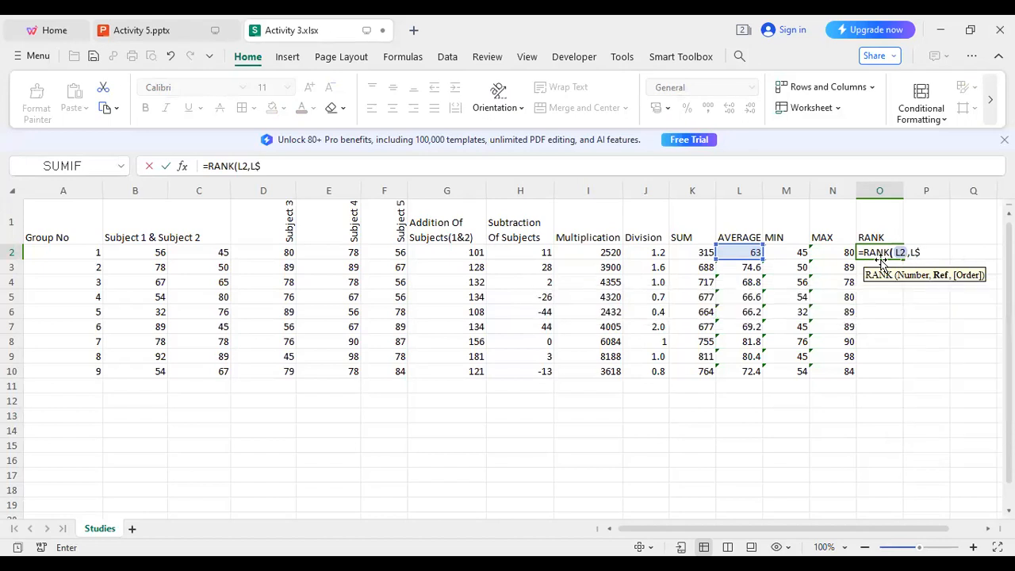
text(2)
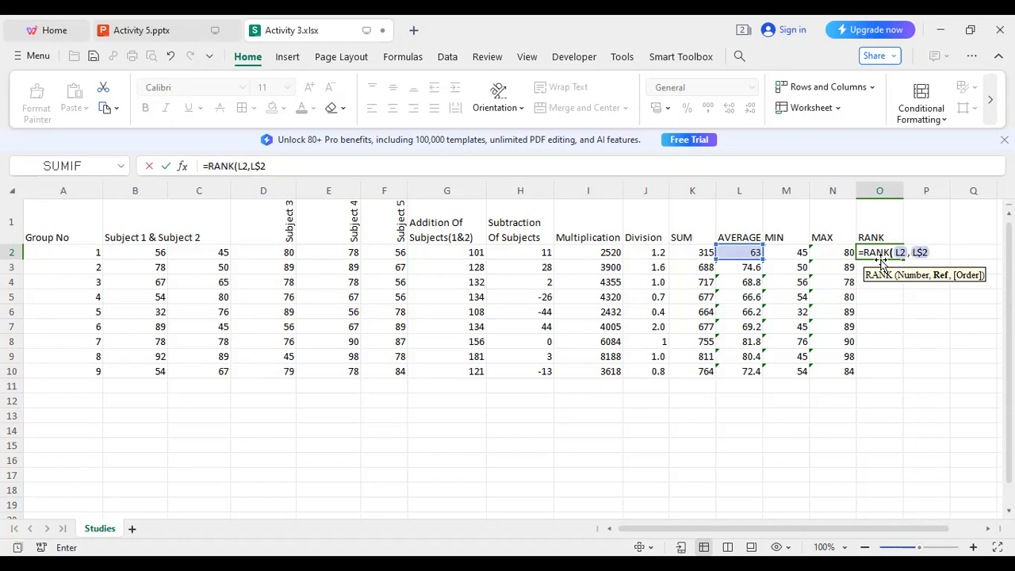
text(:L$)
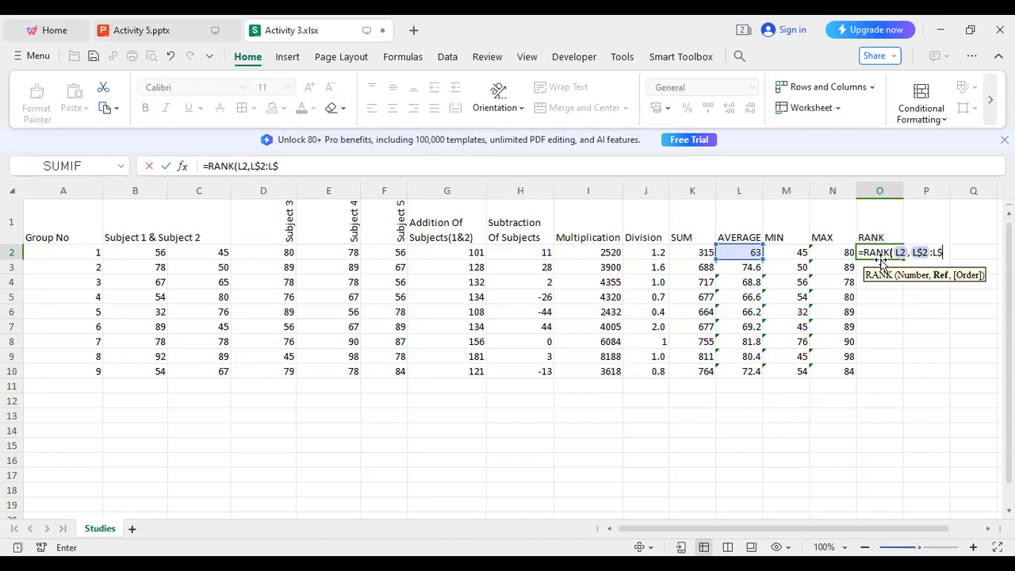
text(L10)
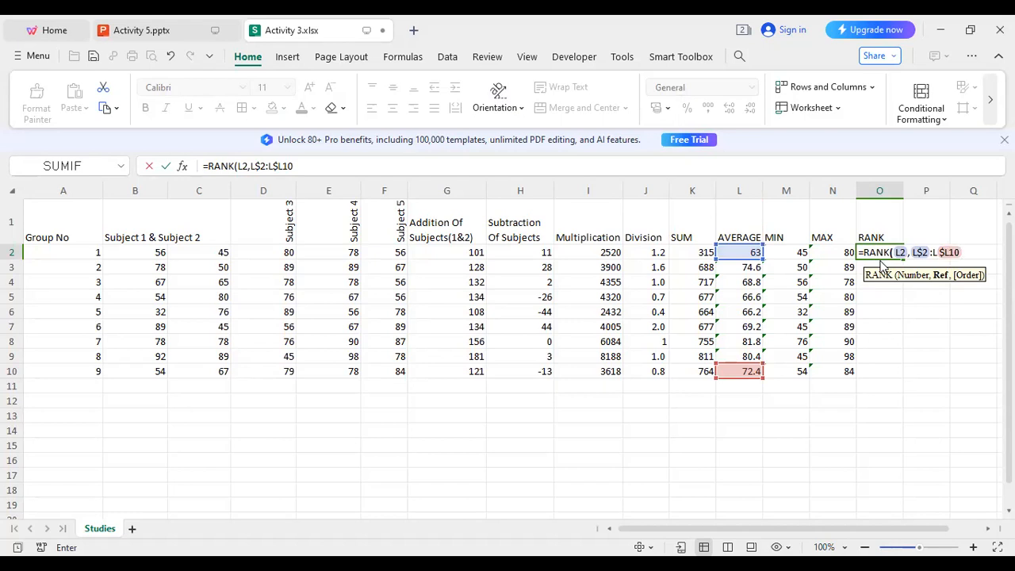
Dismiss the formula error and correct O2 to =RANK(L2,L$2:L$10).
key(Return)
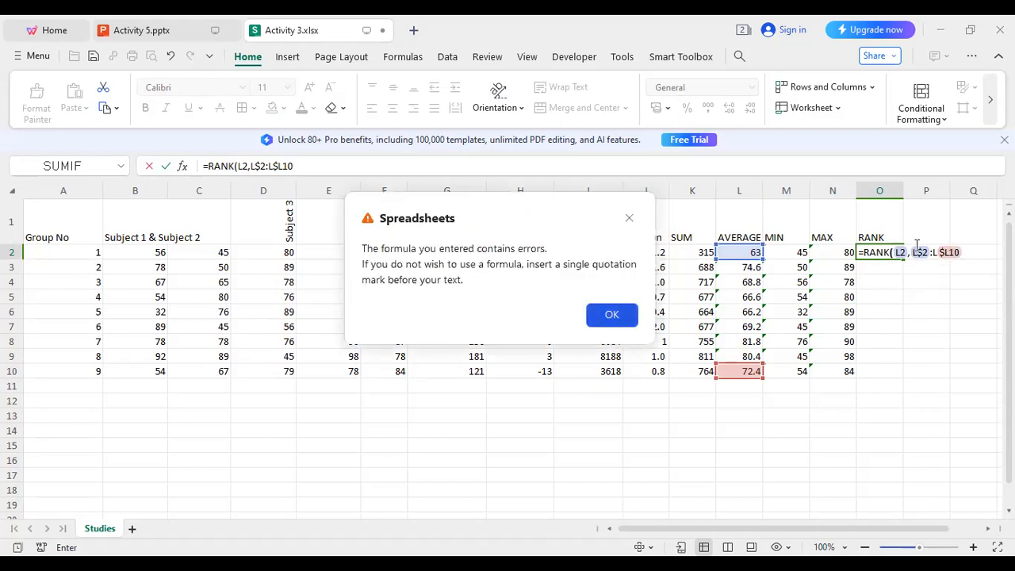
key(Return)
key(BackSpace)
key(BackSpace)
key(BackSpace)
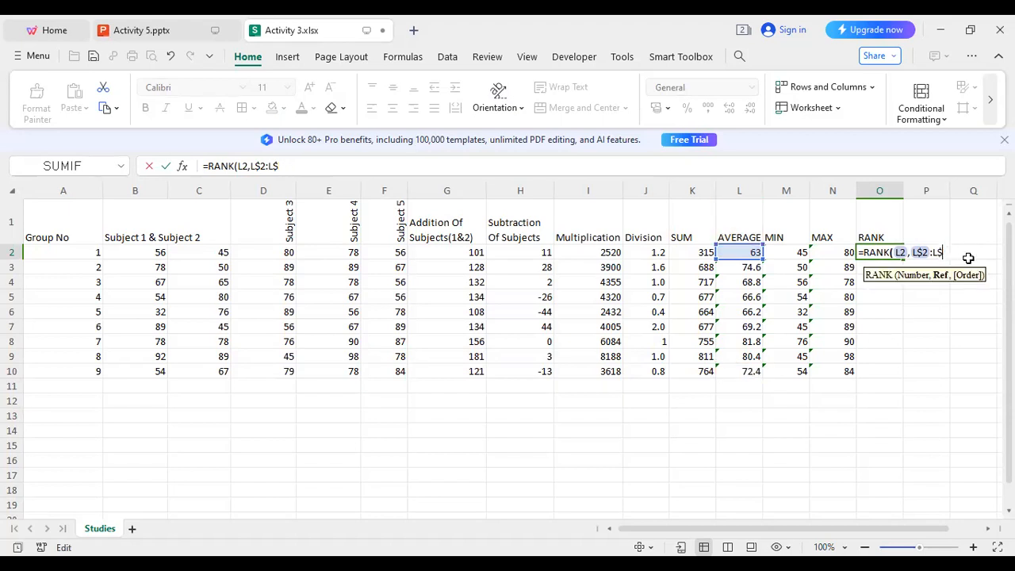
text(10)
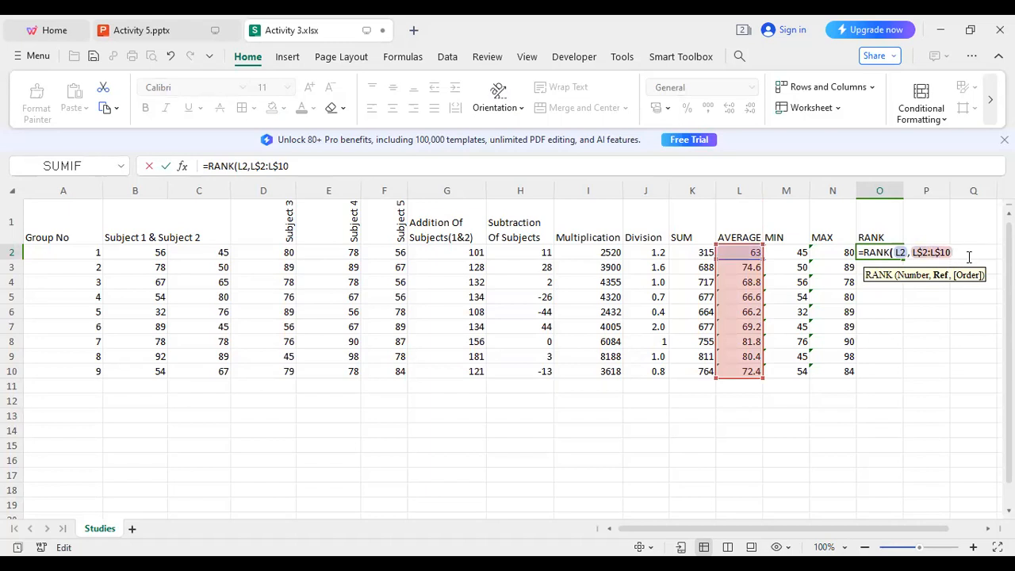
text())
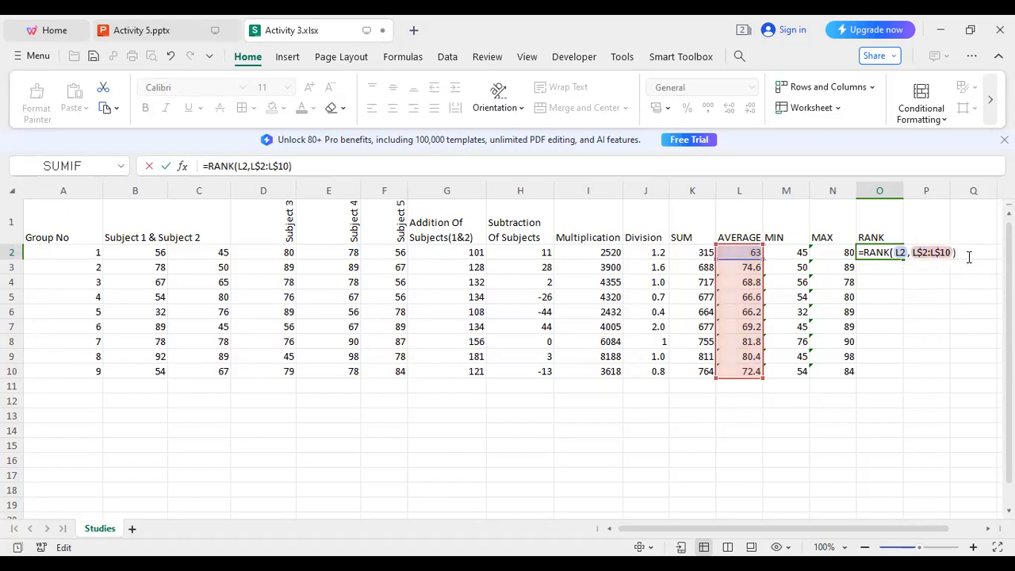
key(Return)
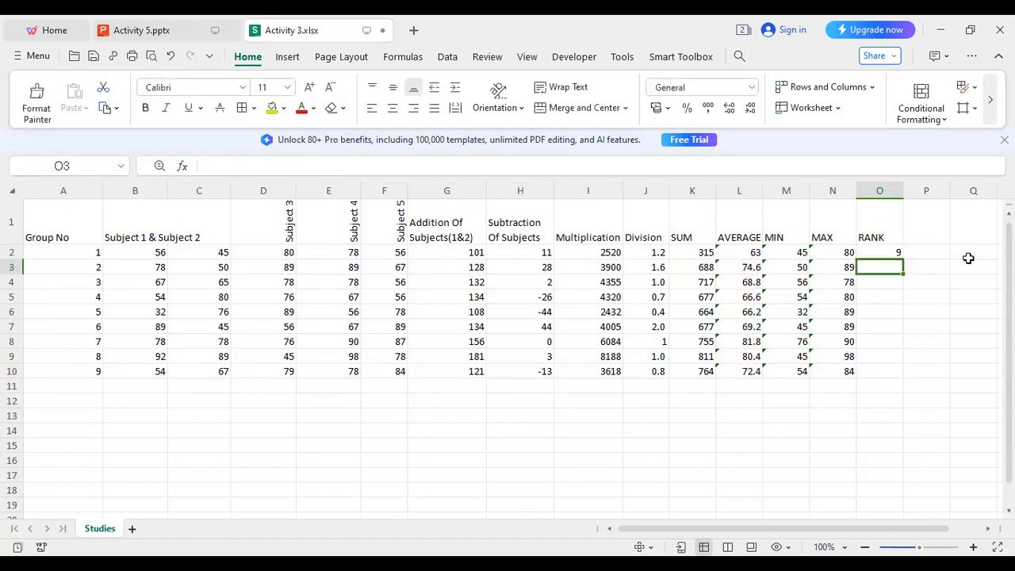
Fill the RANK formula from O2 down to O10 for all nine groups.
click(880, 253)
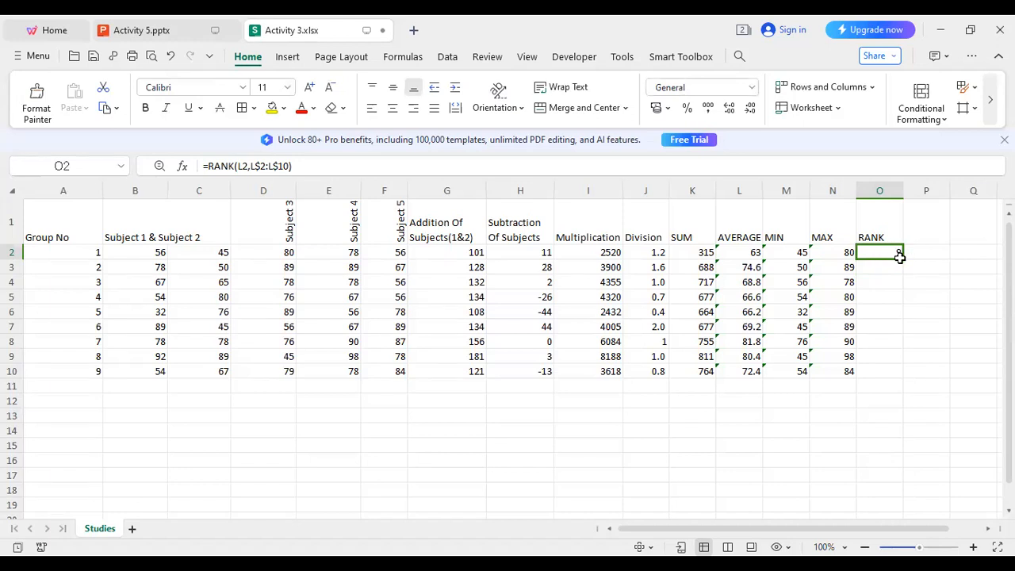
drag(905, 258, 906, 361)
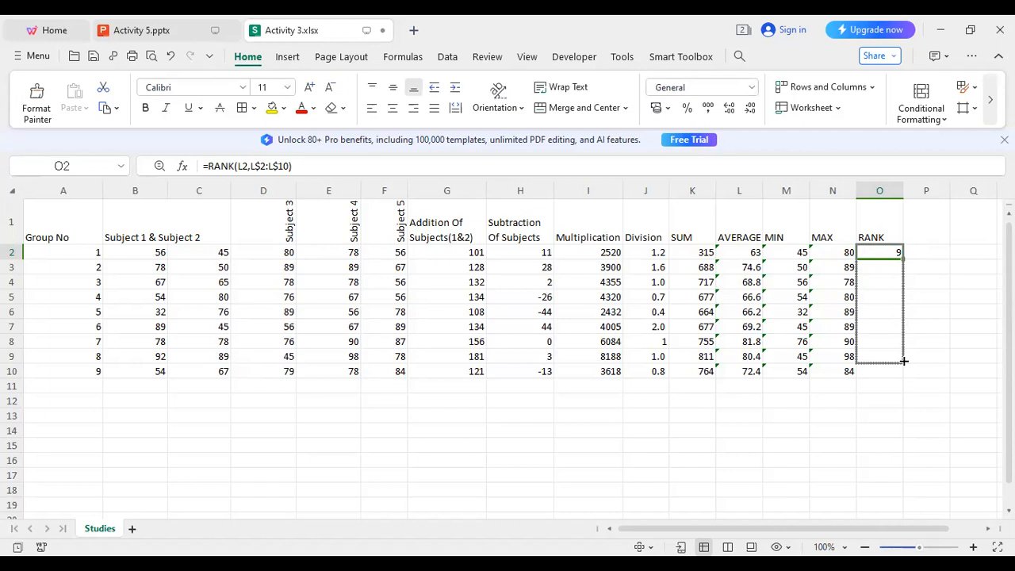
drag(905, 361, 904, 362)
drag(904, 363, 908, 376)
click(911, 373)
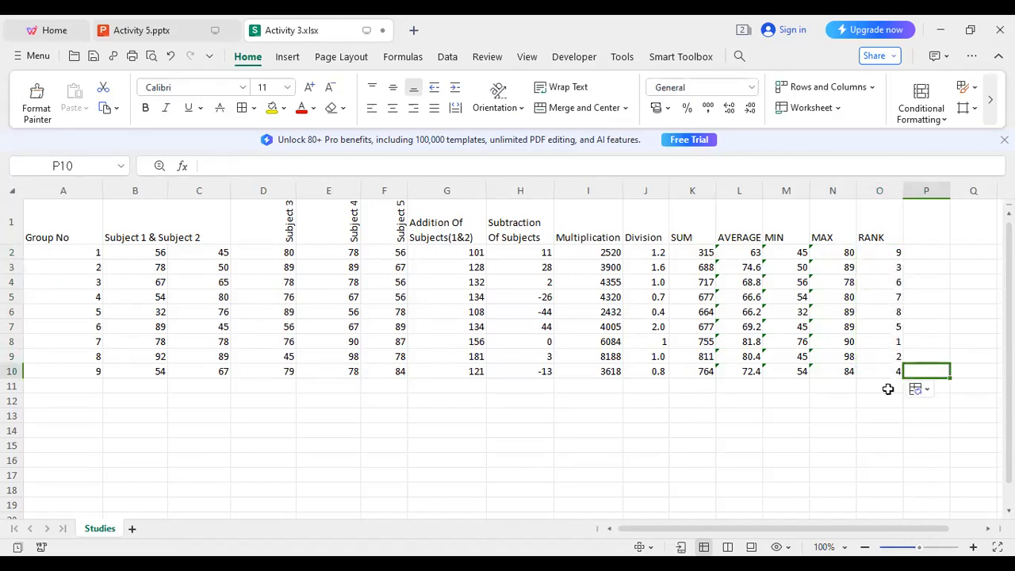
click(876, 398)
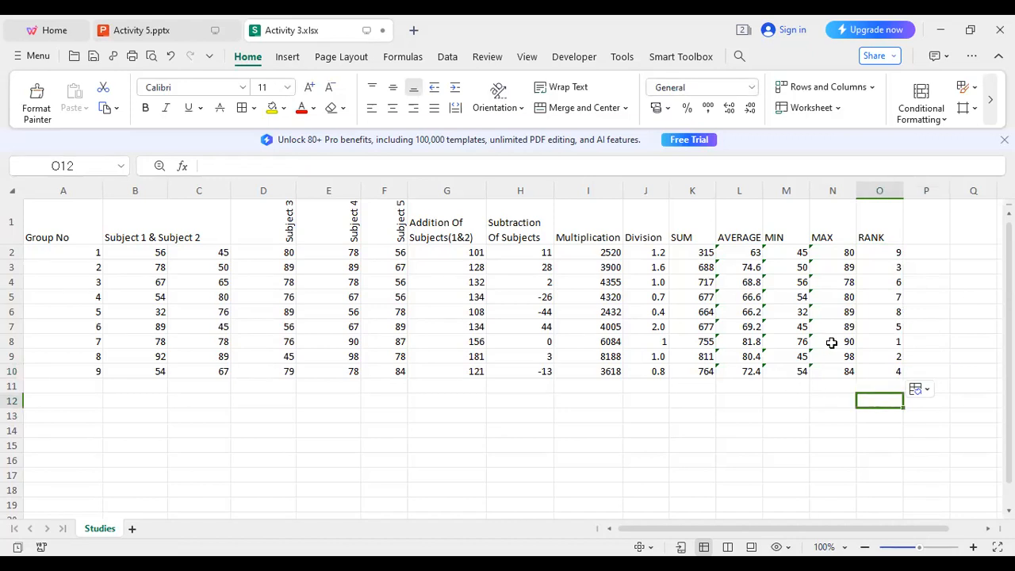
Review the RANK formulas for groups 7 and 2, then return to the Activity 5 presentation.
click(870, 344)
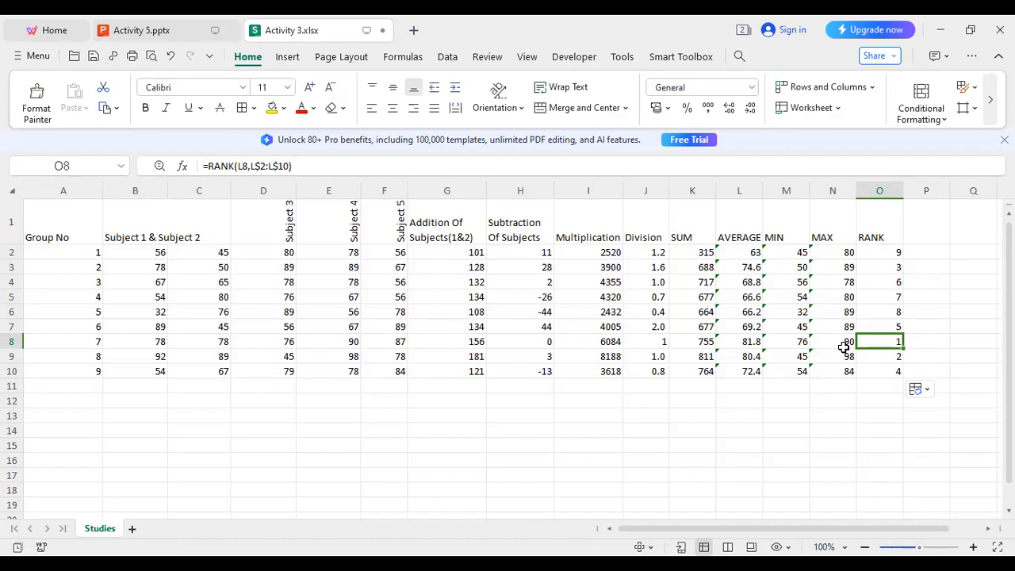
click(877, 267)
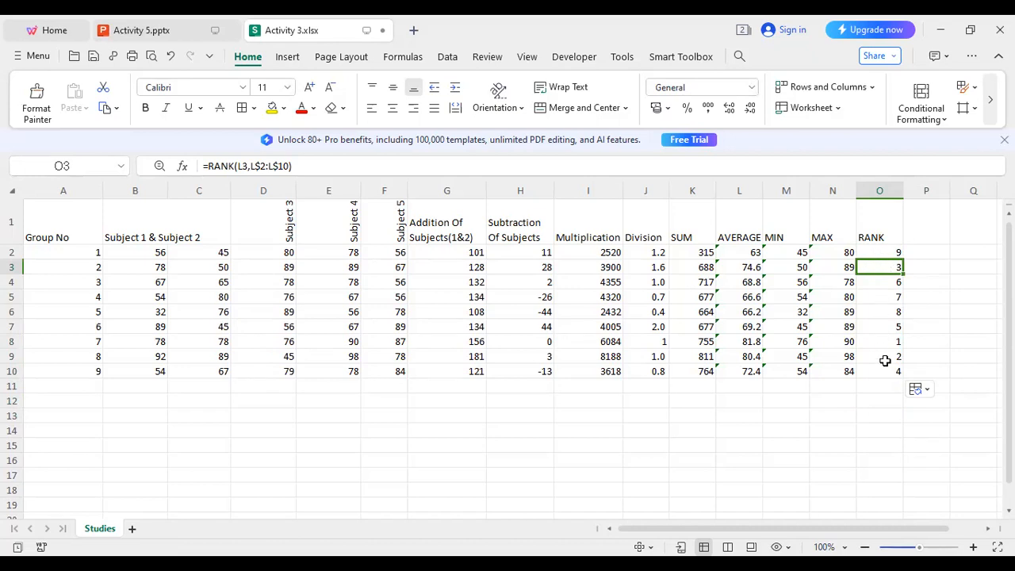
click(790, 403)
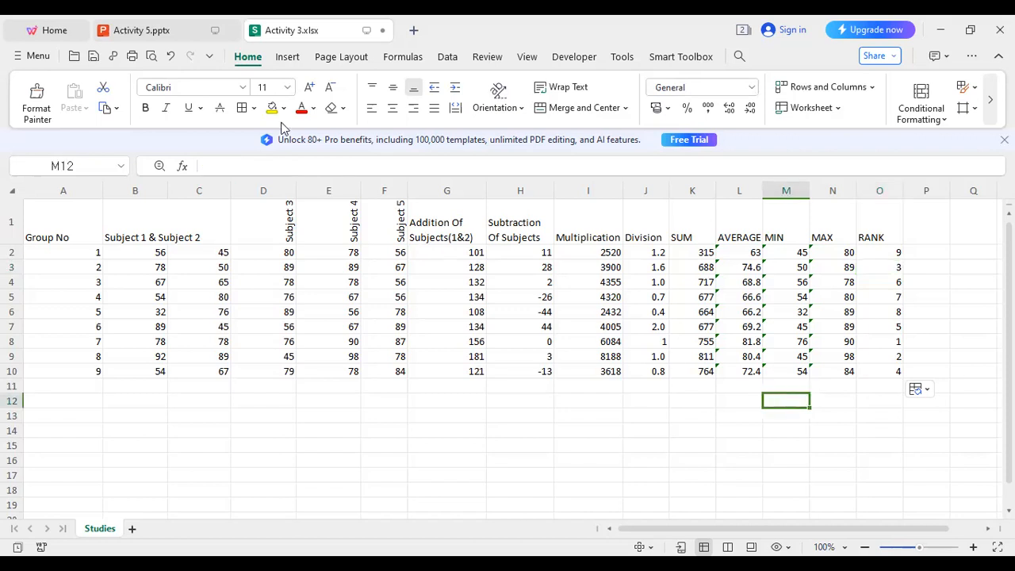
click(143, 30)
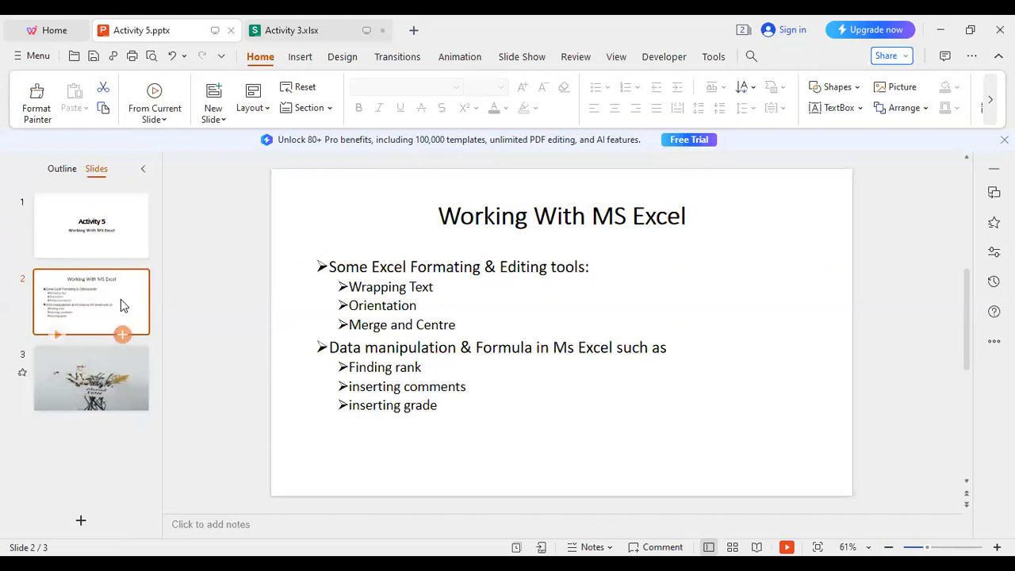